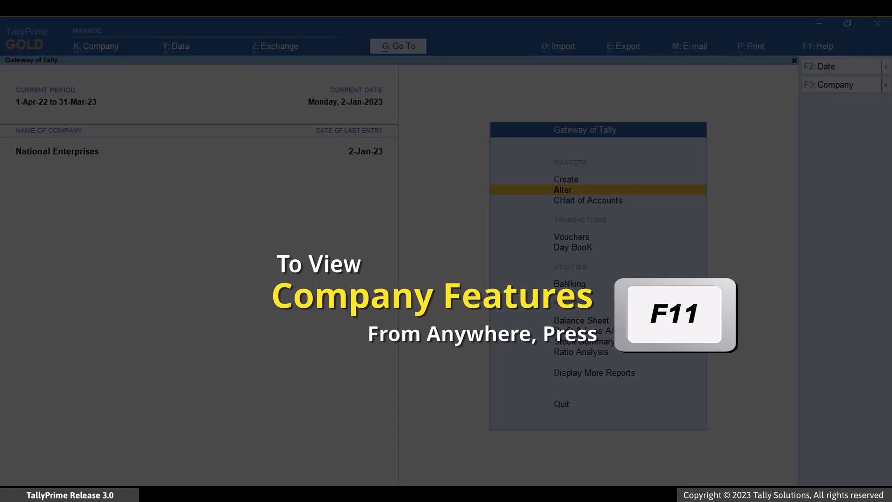
- Open the company features of National Enterprises and set Show more features to Yes
key(F11)
click(231, 231)
key(Down)
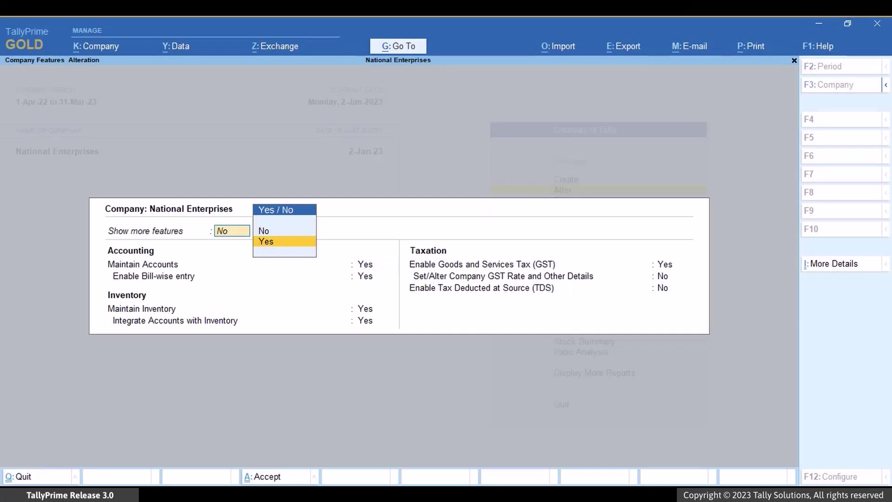
key(Return)
- Set Enable Payment Request to share payment link/QR code to Yes
key(Down)
key(Down)
key(Down)
key(Down)
key(Down)
key(Down)
key(Down)
key(Down)
key(Down)
key(Down)
key(Down)
key(Down)
key(Down)
key(Down)
key(Down)
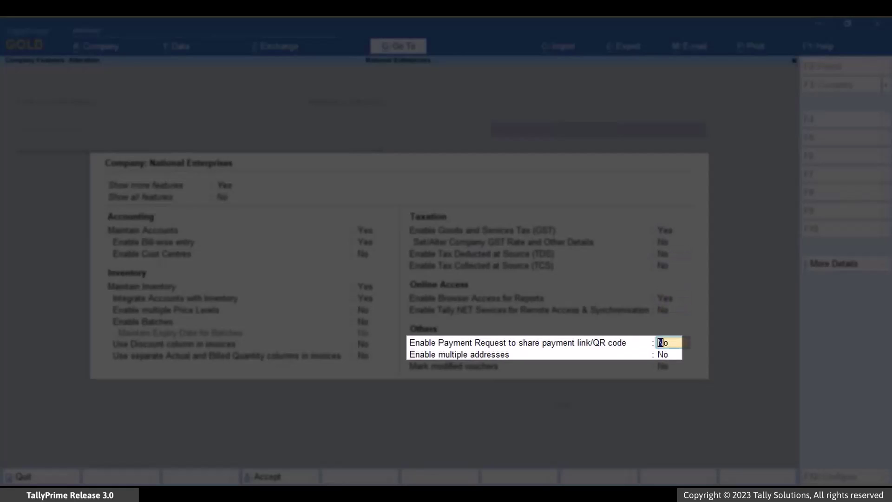
text(yes)
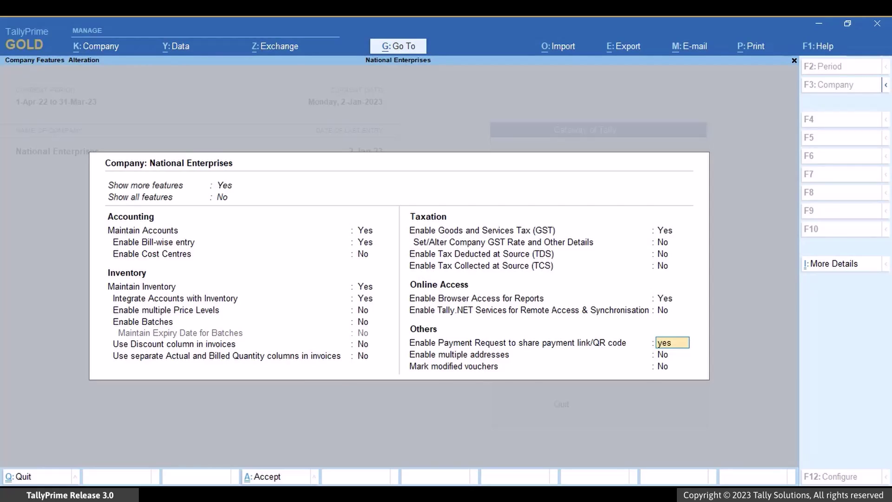
key(Return)
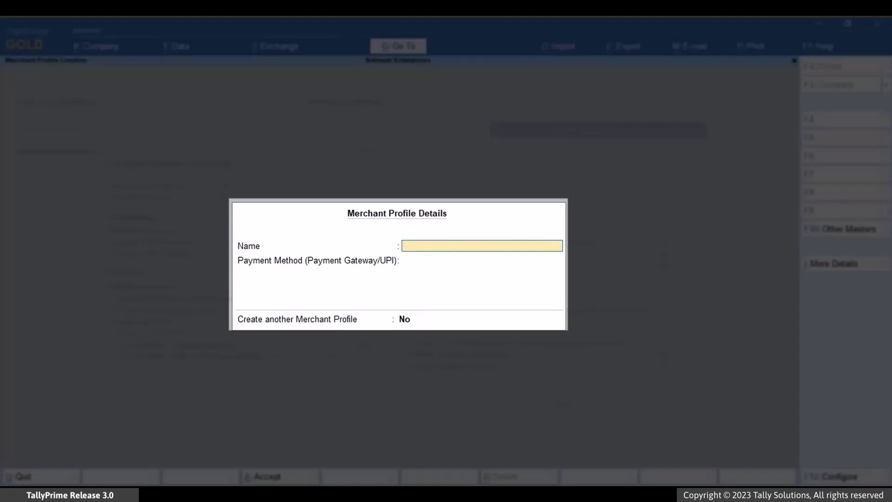
- Fill in the merchant profile with its name, the UPI payment method and the merchant's UPI ID
text(Ram)
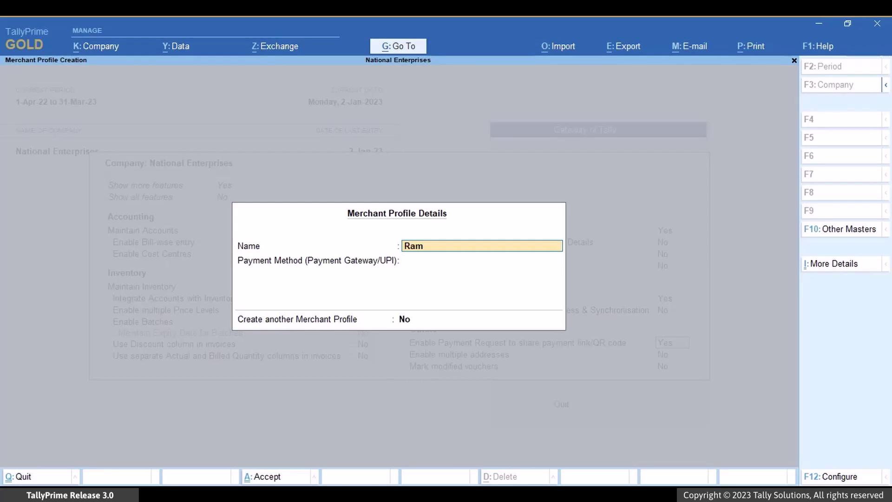
text(esh UPI)
key(Return)
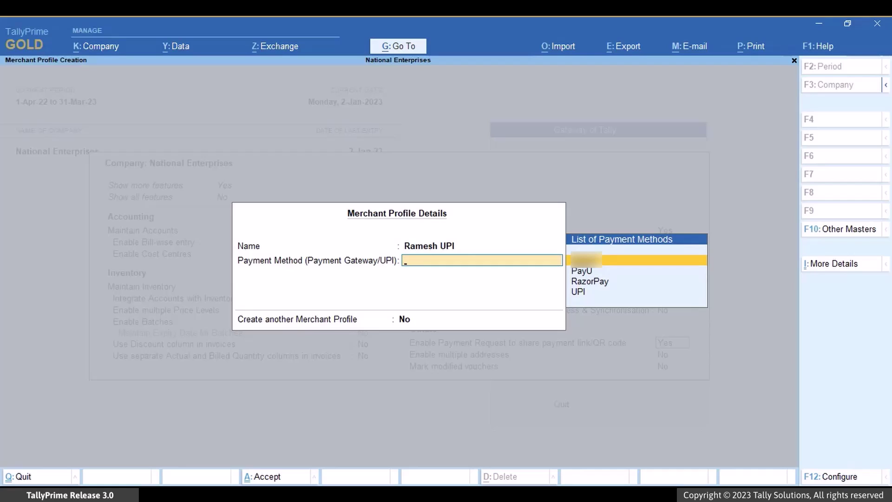
key(Down)
key(Down)
key(Down)
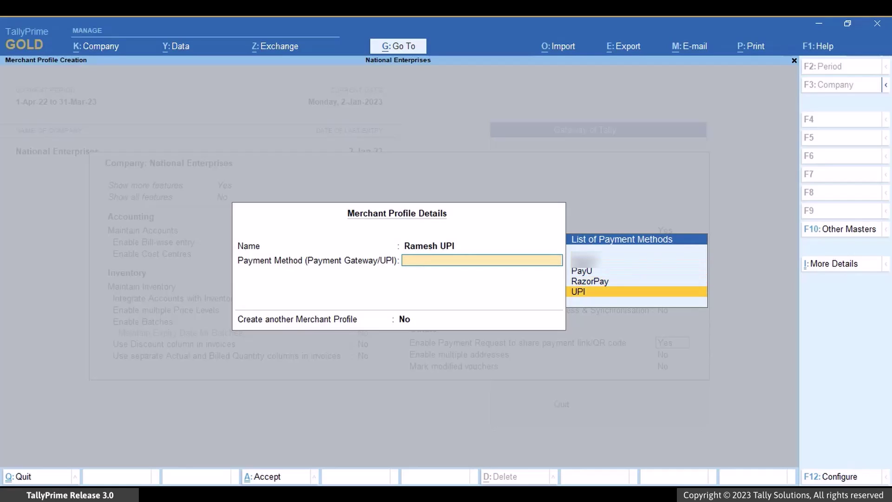
key(Return)
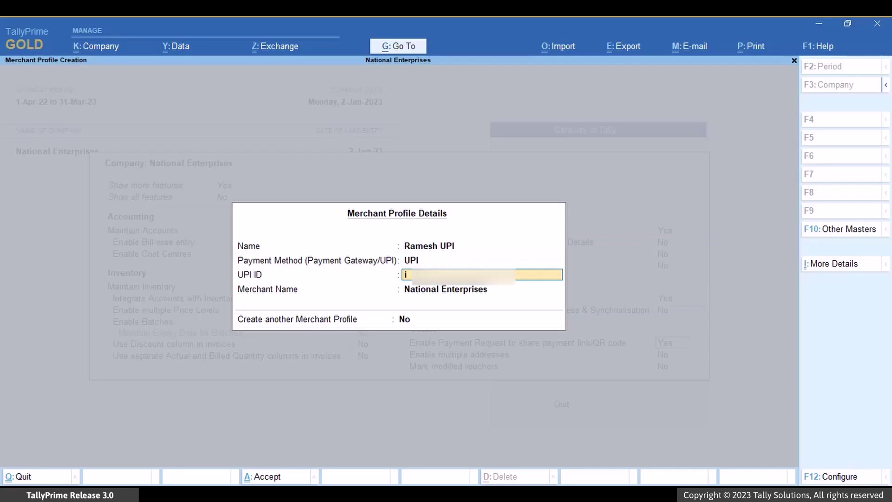
text(iq)
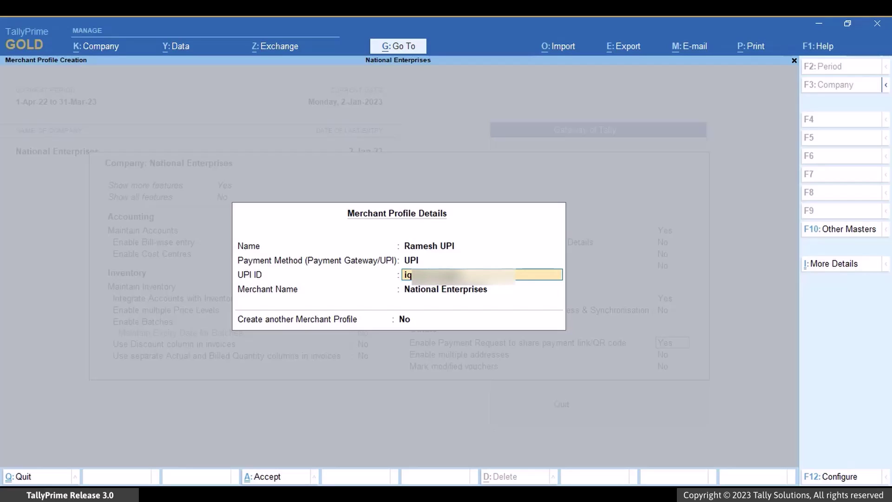
key(Return)
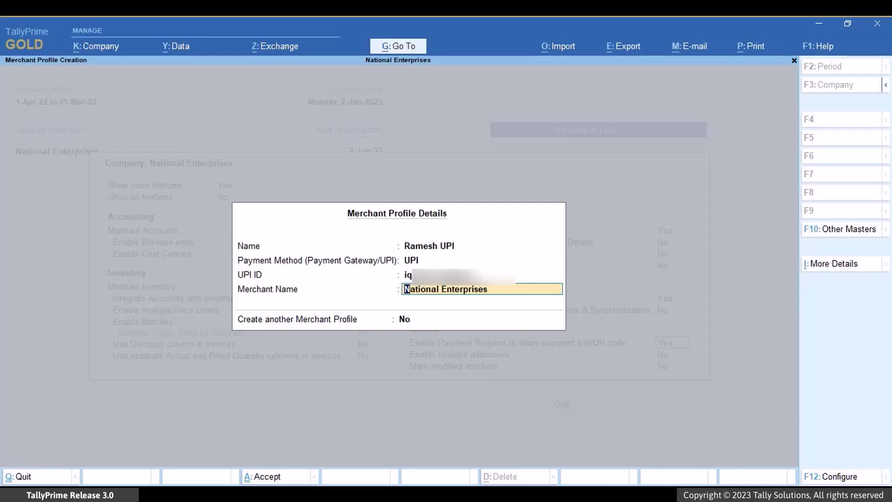
- Configure the merchant profile to show the option to save payment link/QR code while generating from reports, leaving Set payment link expiry at No
key(F12)
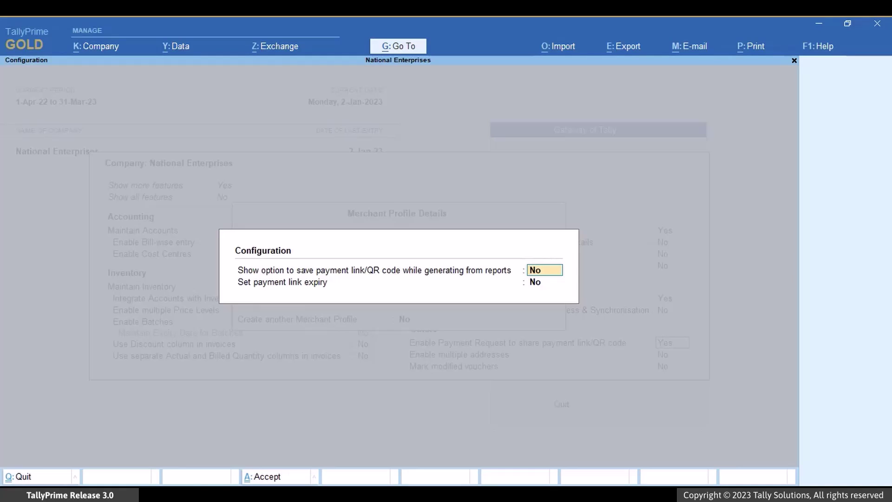
text(Yes)
key(Return)
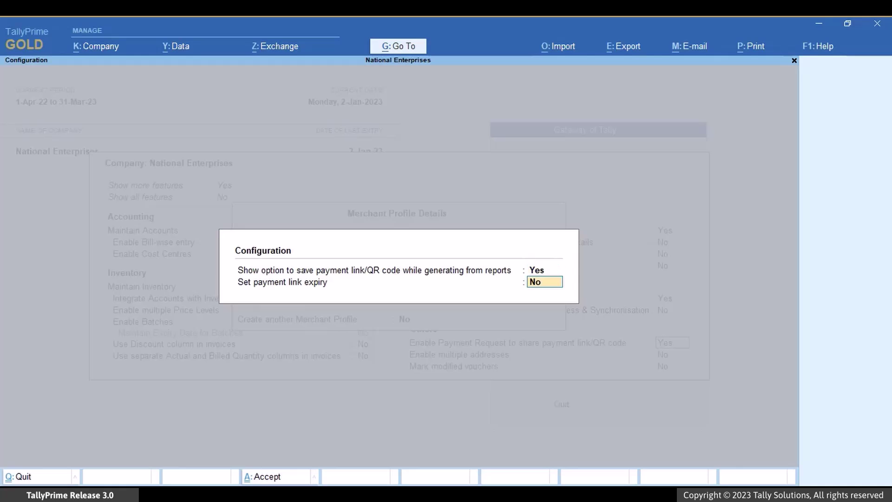
key(Return)
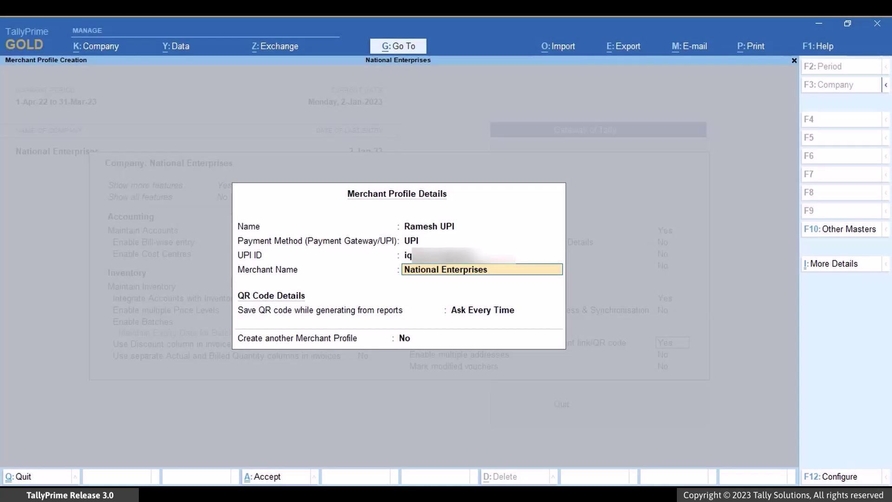
- Keep Ask Every Time for saving the QR code from reports, and save the merchant profile and company features
key(Return)
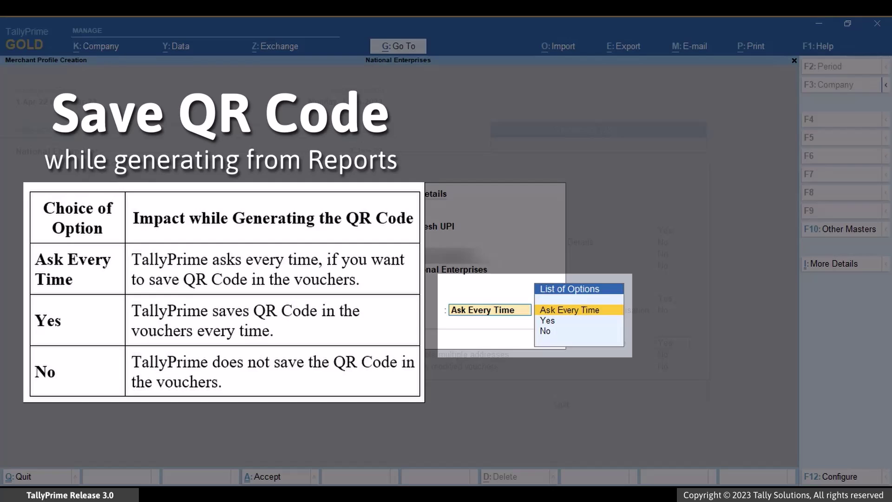
key(Down)
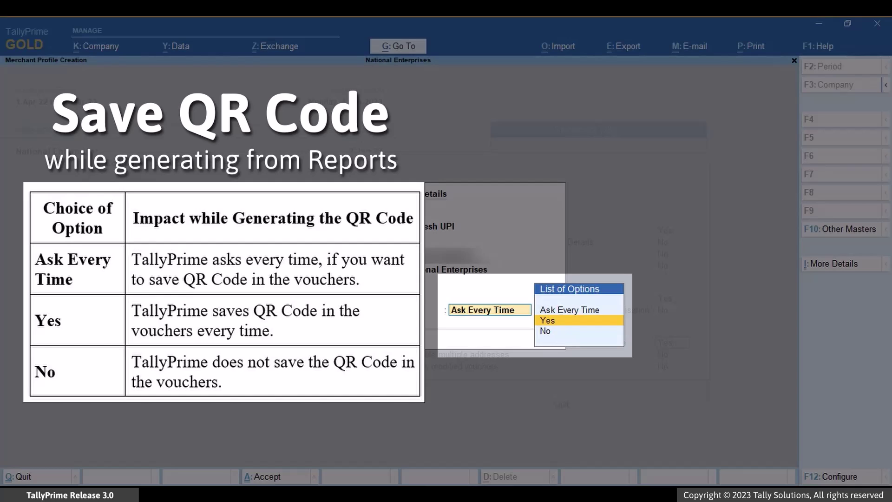
key(Down)
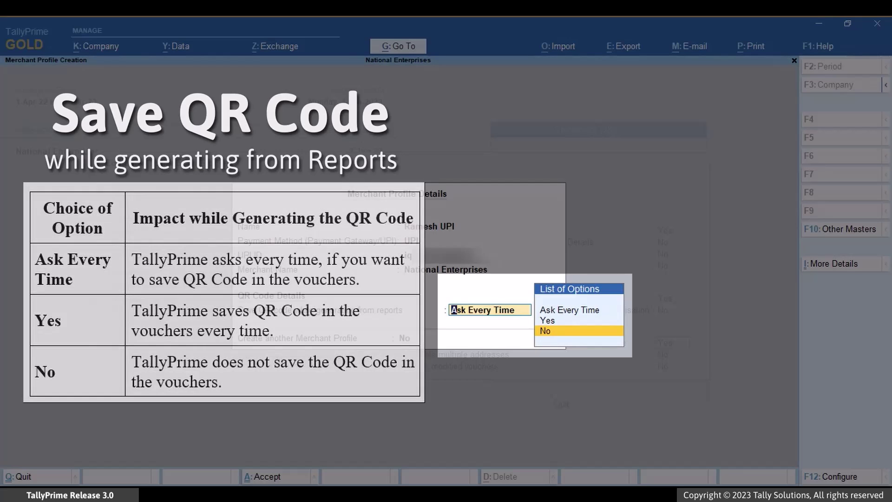
key(Up)
key(Up)
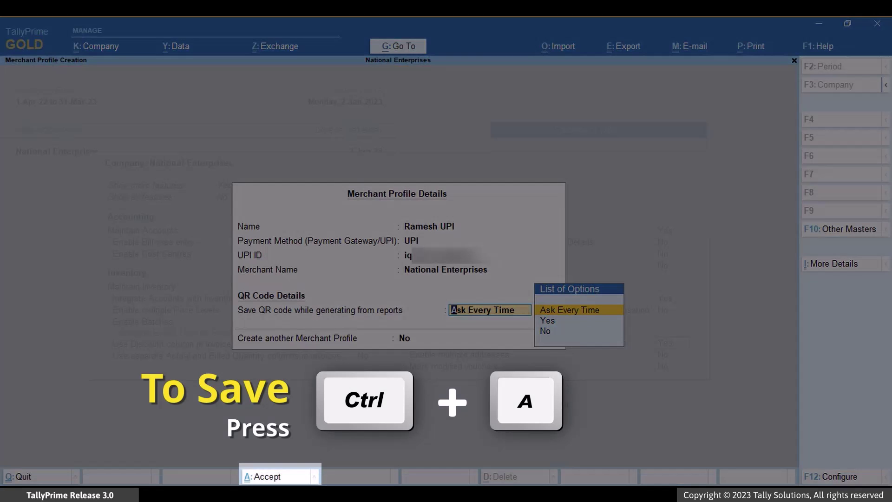
key(ctrl+a)
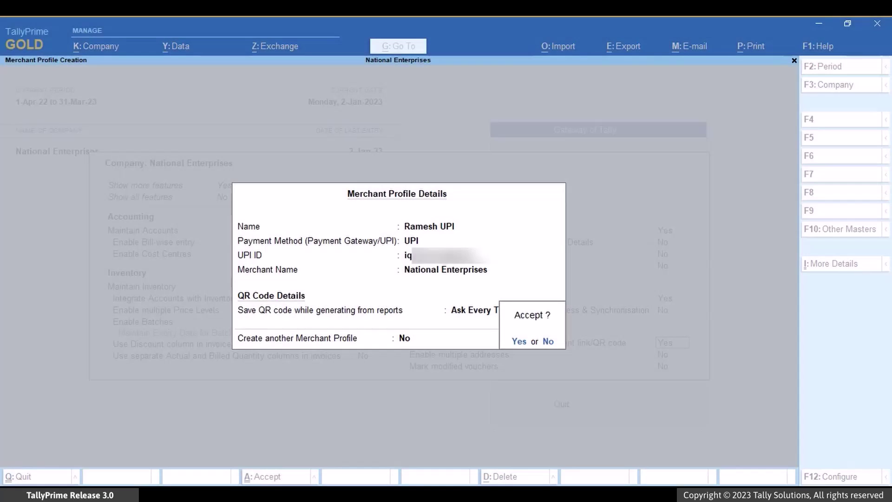
key(Return)
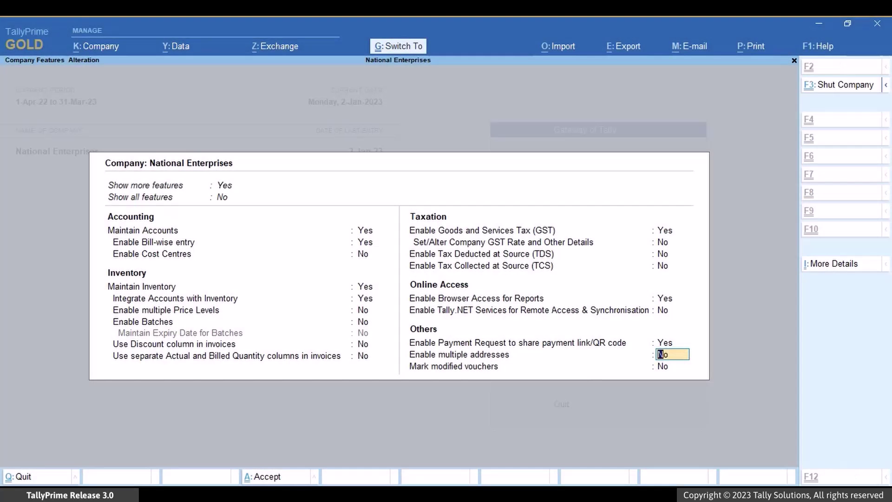
key(ctrl+a)
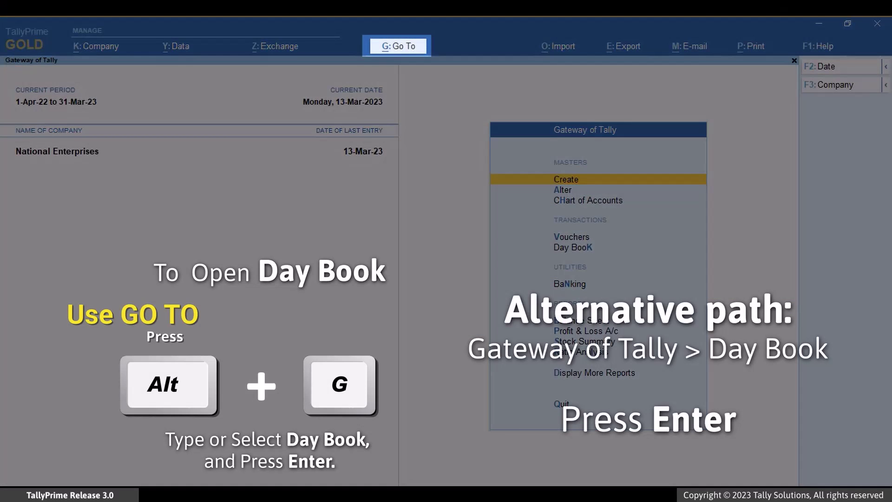
- Open the Day Book report of National Enterprises
key(alt+g)
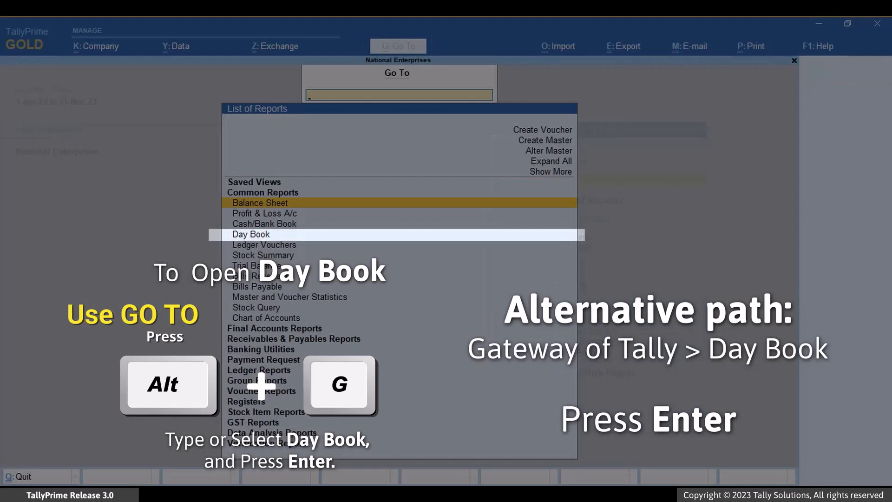
key(Down)
key(Down)
key(Down)
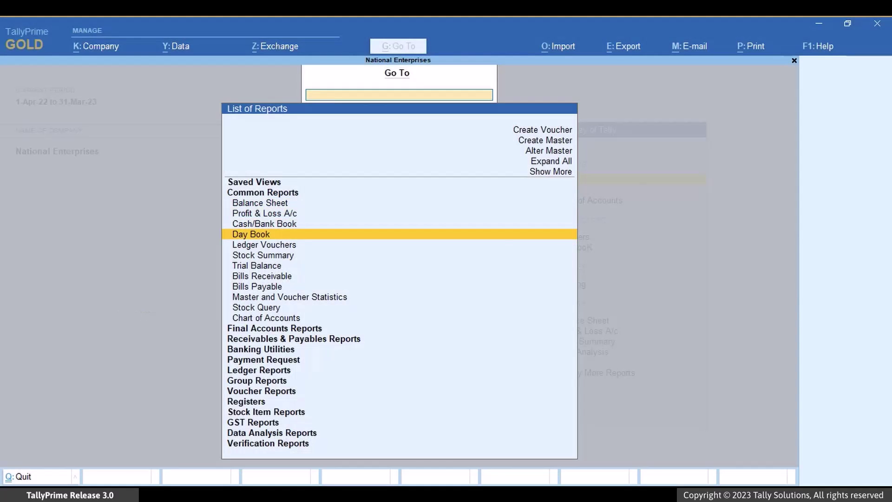
key(Return)
- Open the Supreme Traders sales voucher dated 9-Mar-23 for alteration
key(Up)
key(Up)
key(Up)
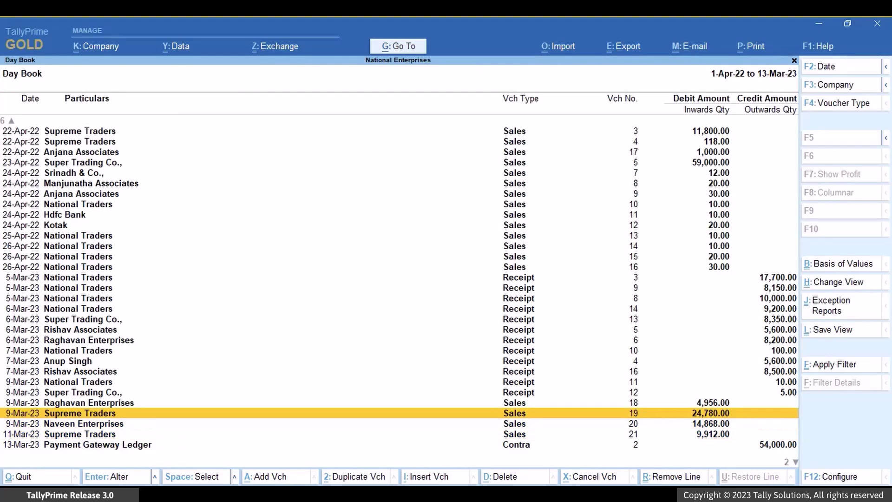
key(Return)
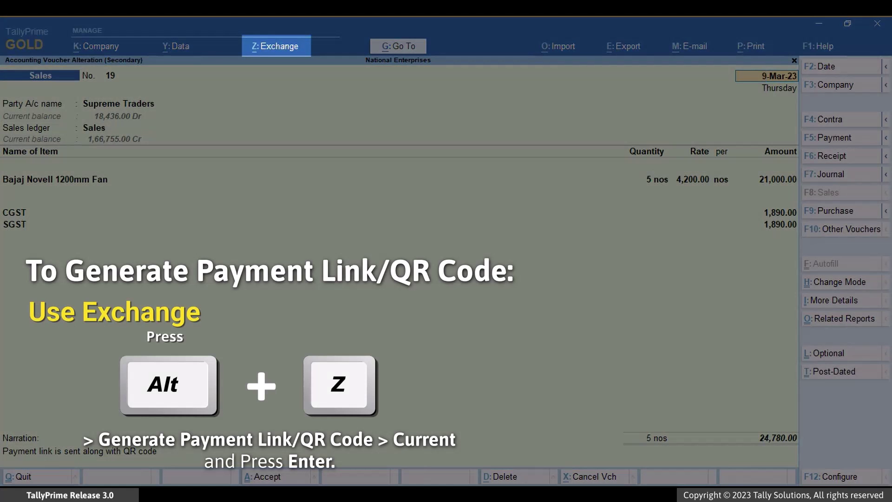
- Start generating a payment link/QR code for the current sales voucher
key(alt+z)
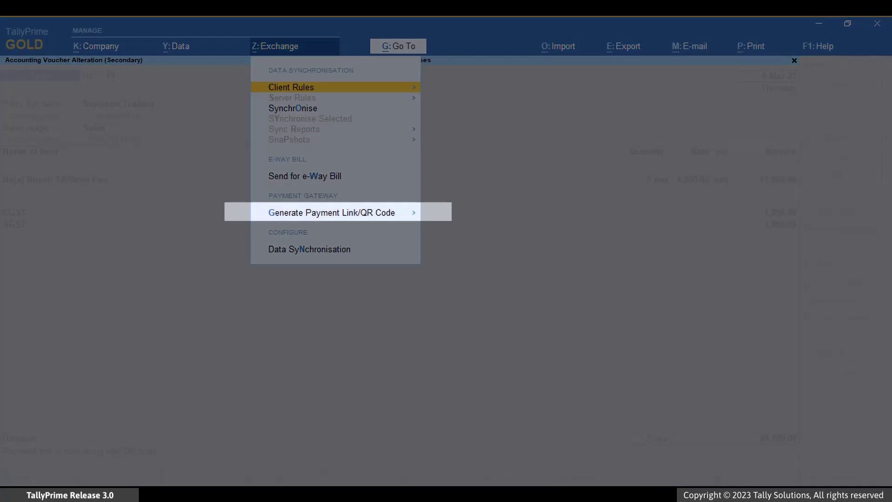
key(Down)
key(Down)
key(Down)
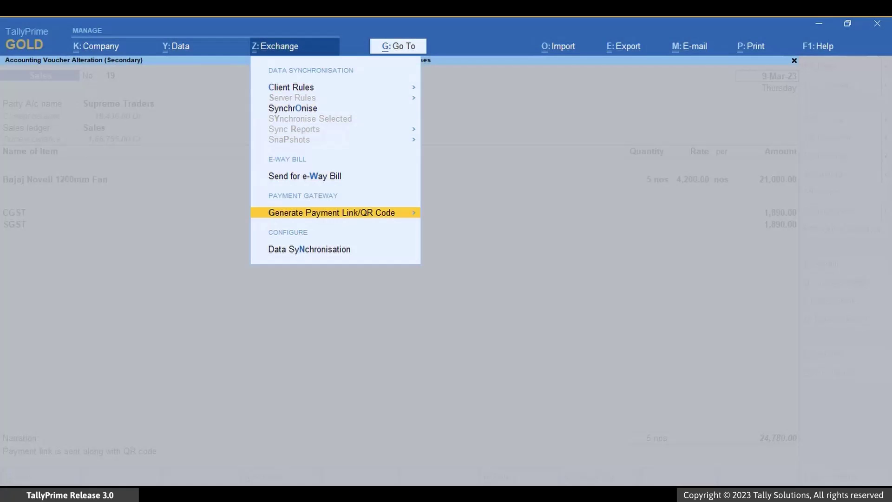
key(Return)
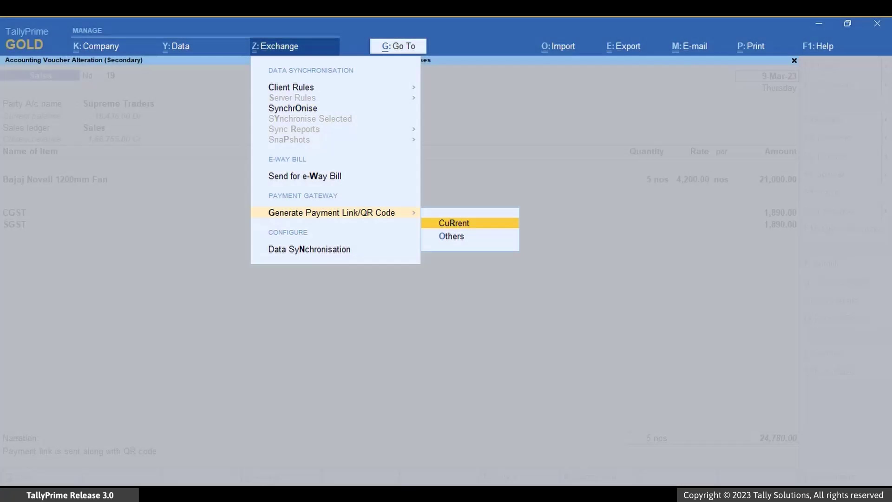
key(Return)
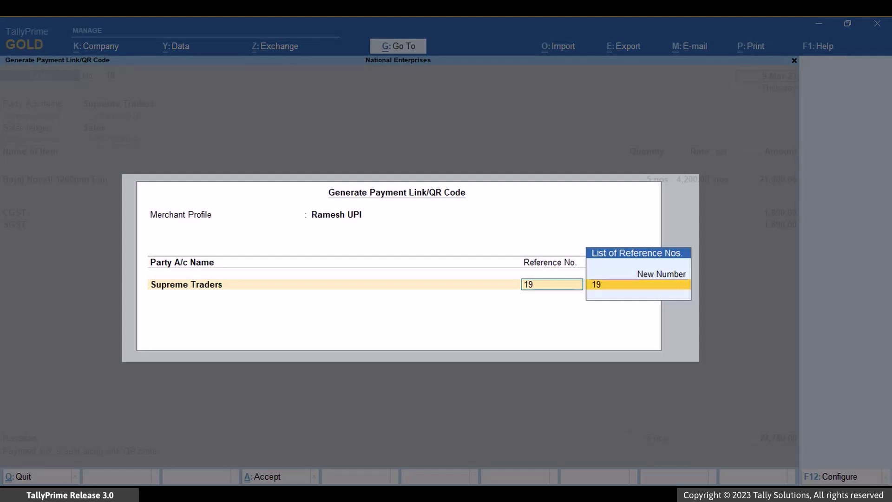
- Review the available merchant profiles and select the newly created UPI profile for the payment request
key(shift+Tab)
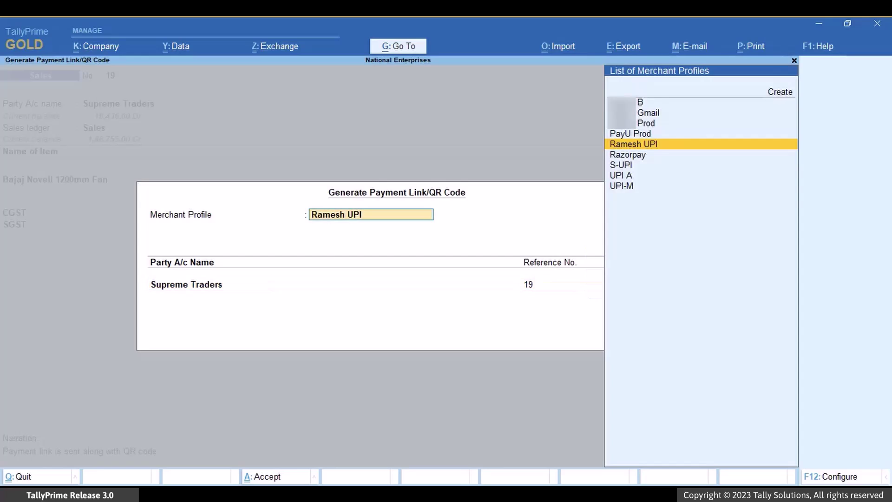
key(Up)
key(Up)
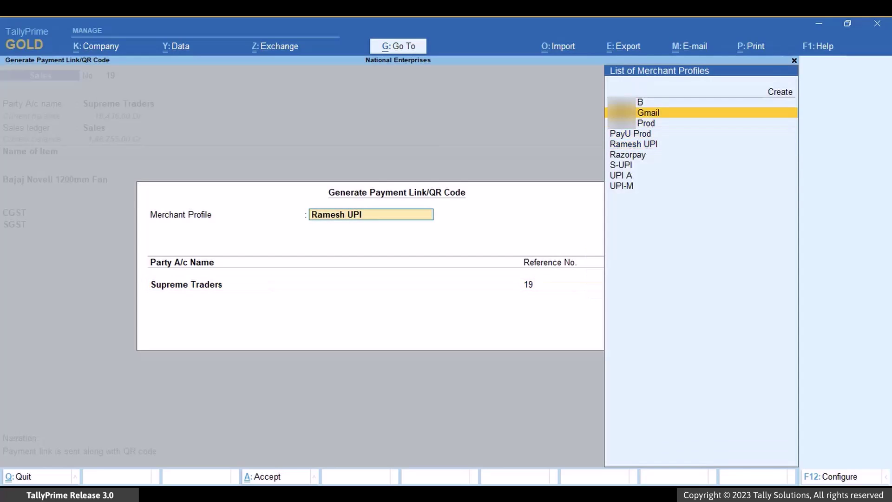
key(Down)
key(Down)
key(Return)
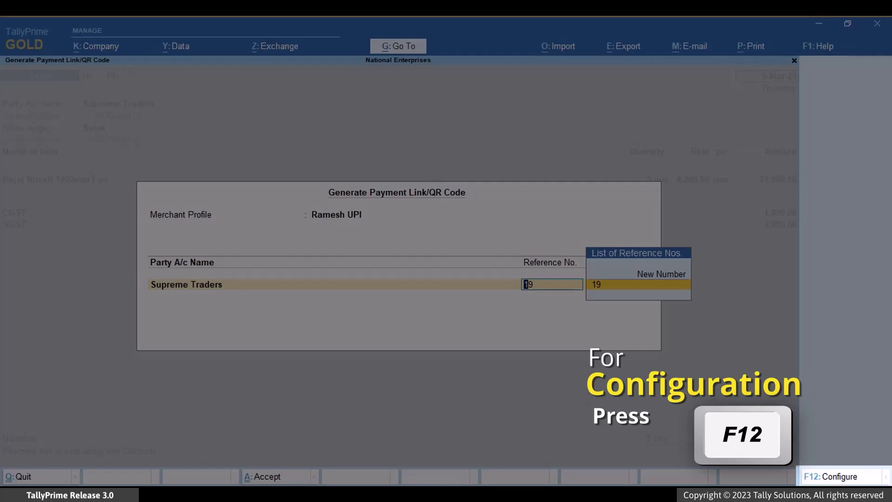
- Configure the payment link/QR code form by setting Show Remarks to Yes
key(F12)
key(Return)
key(Return)
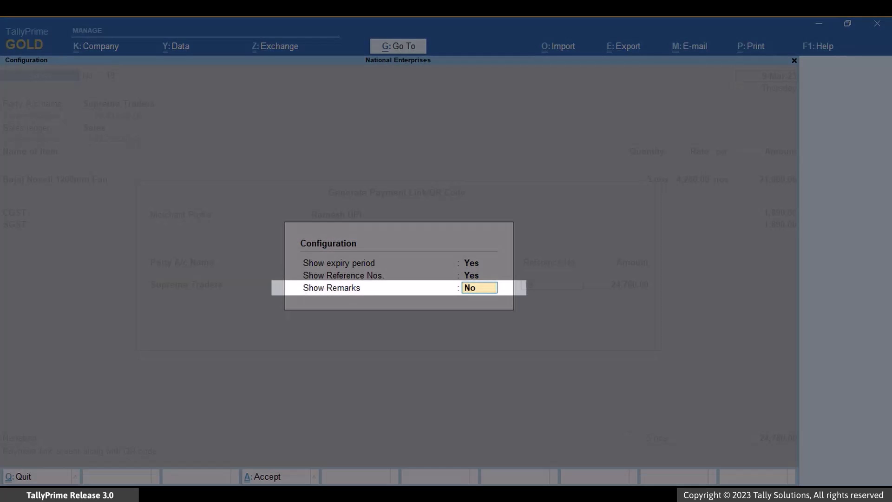
key(y)
key(Return)
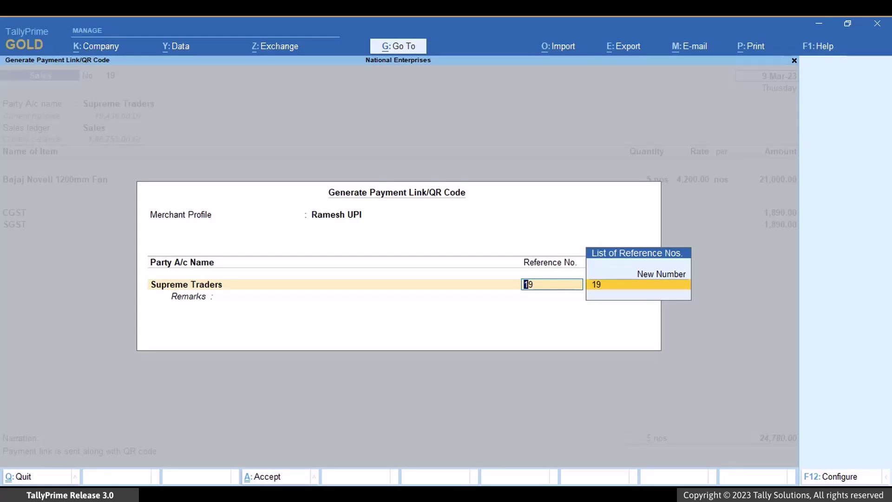
- Assign 19 as a new reference number for Supreme Traders in the payment link/QR code form
key(Up)
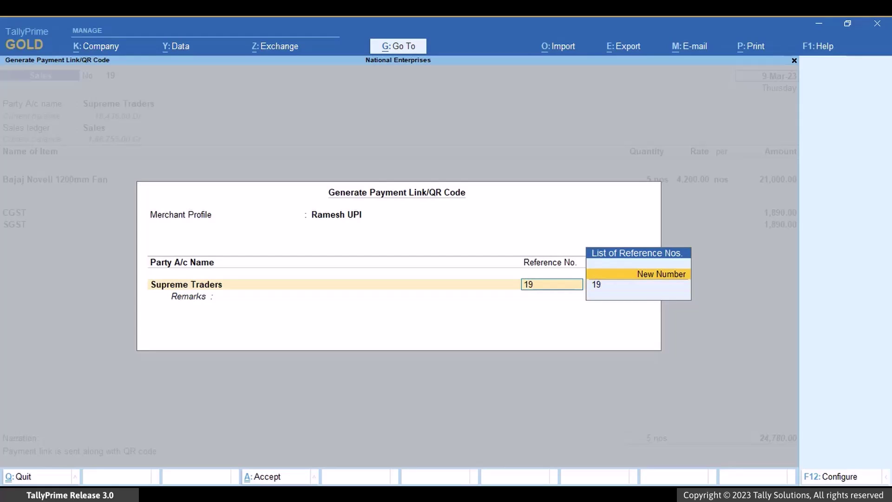
key(Return)
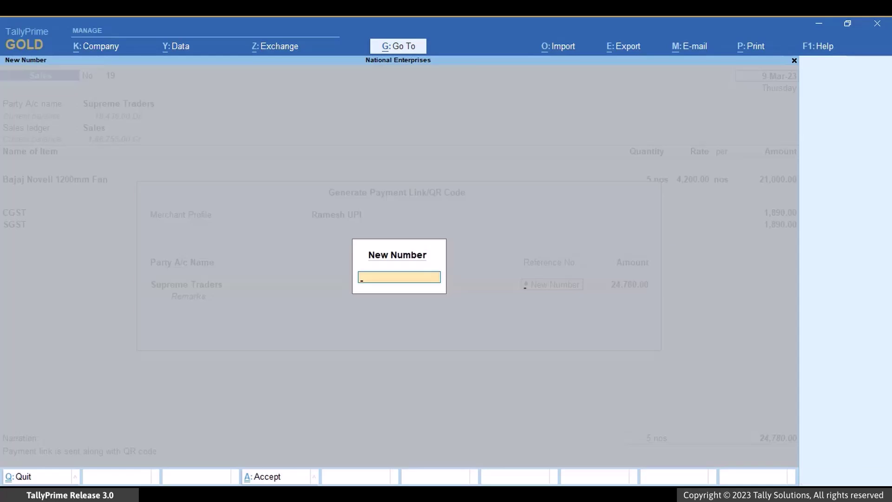
text(19)
key(Return)
key(Return)
- Enter the remark "Payment to be made before 15th" and accept the form to generate the QR code
text(Payment to be made)
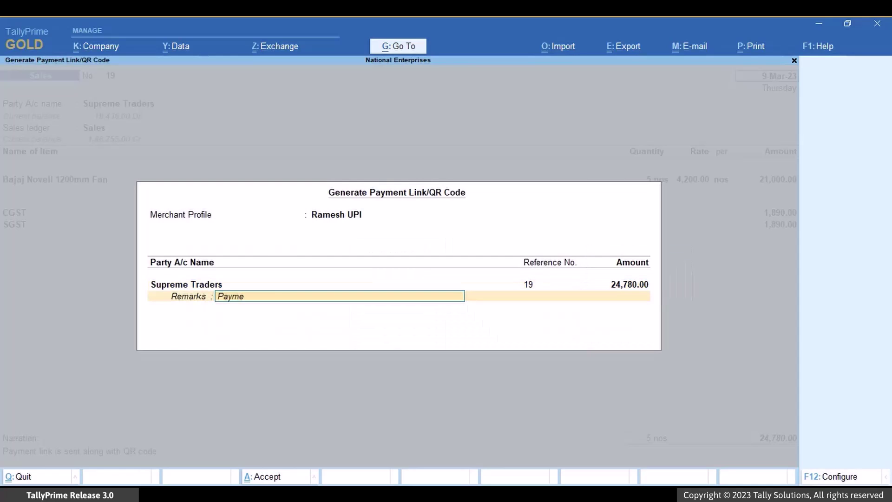
text( before 15th)
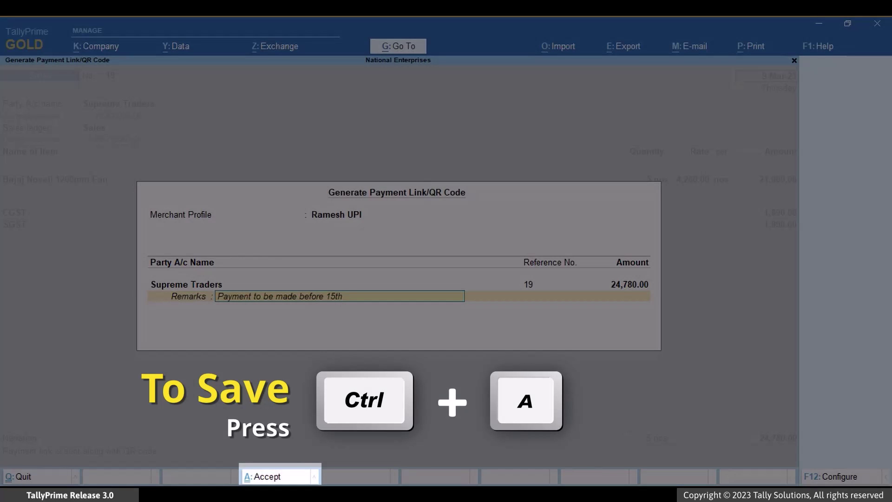
key(ctrl+a)
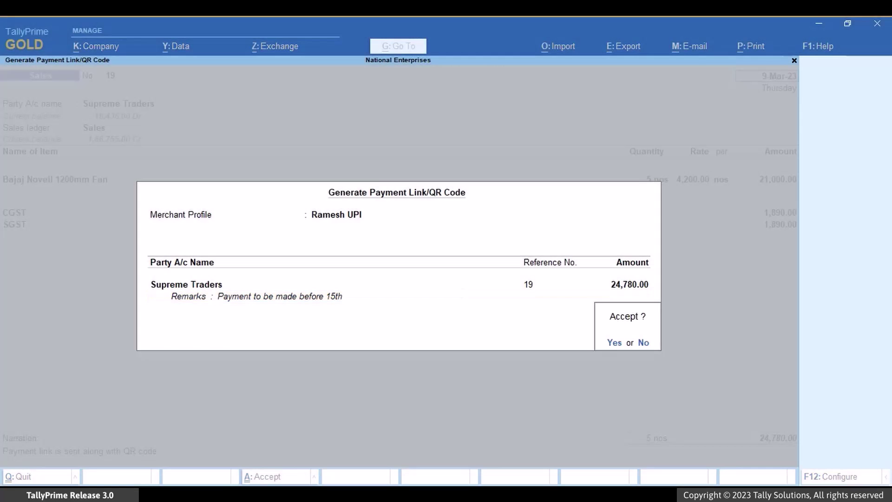
key(y)
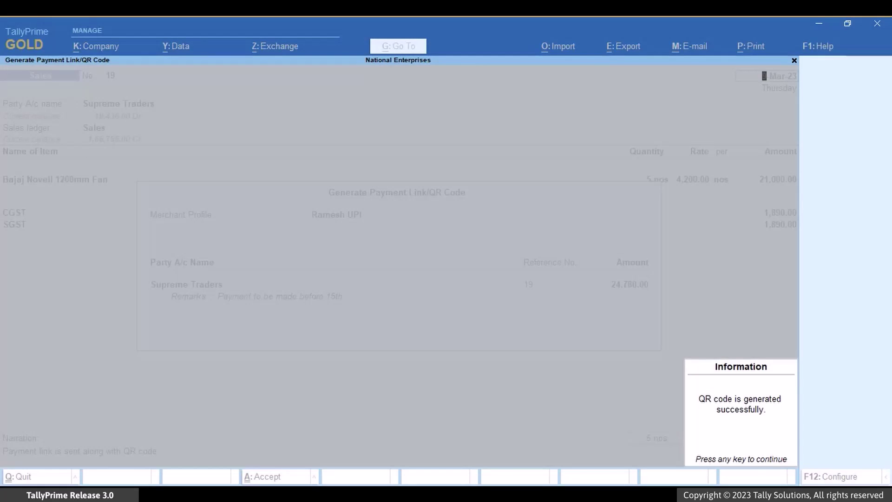
key(Return)
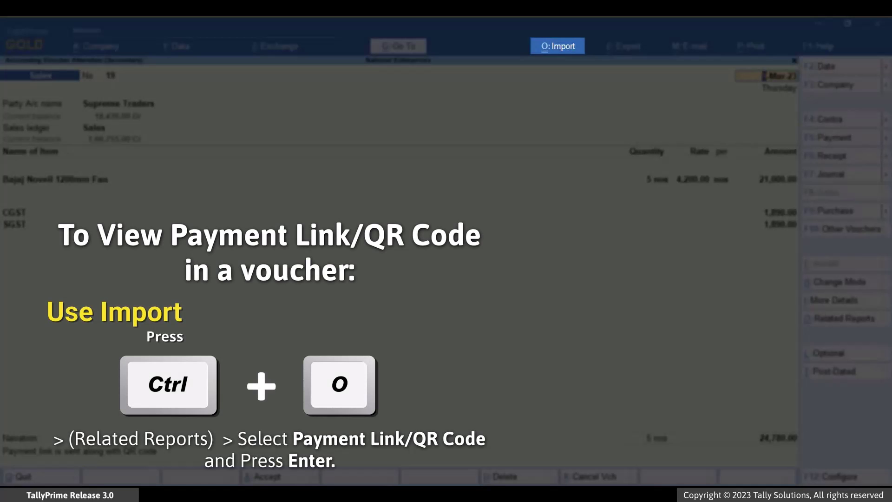
- View the voucher's Payment Link/QR Code related report, including the UPI ID and amount, and return to the voucher
key(ctrl+o)
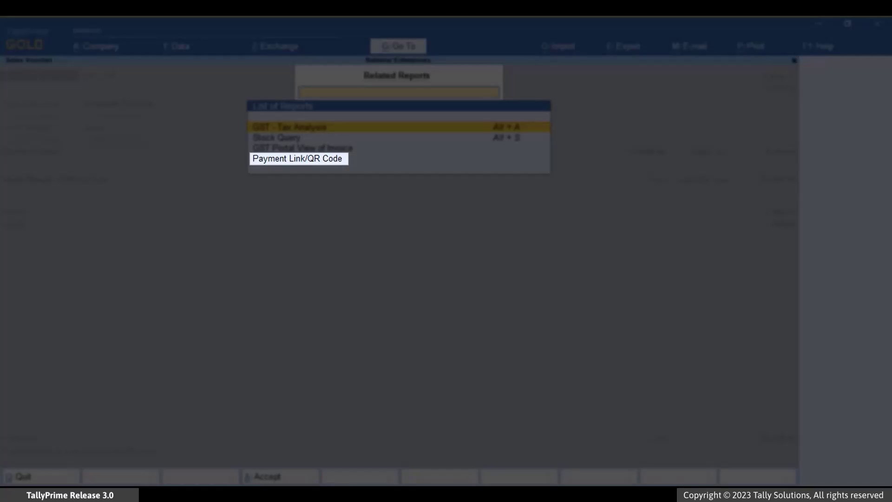
key(Down)
key(Down)
key(Down)
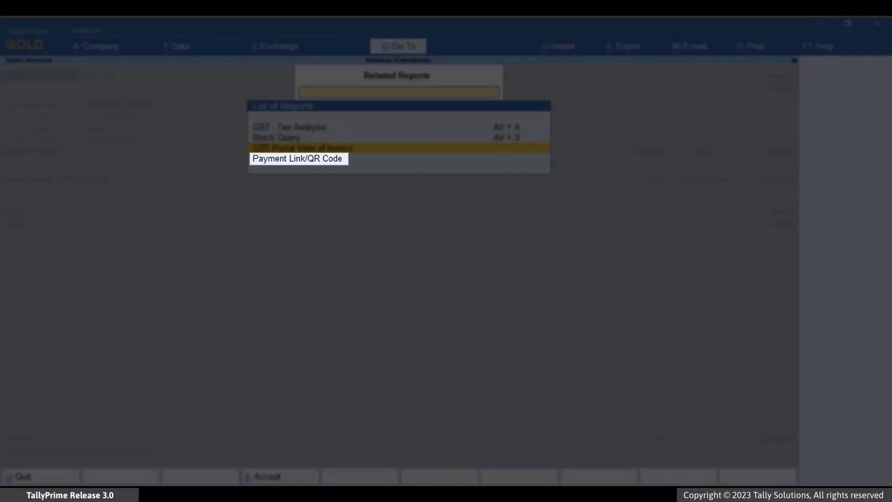
key(Return)
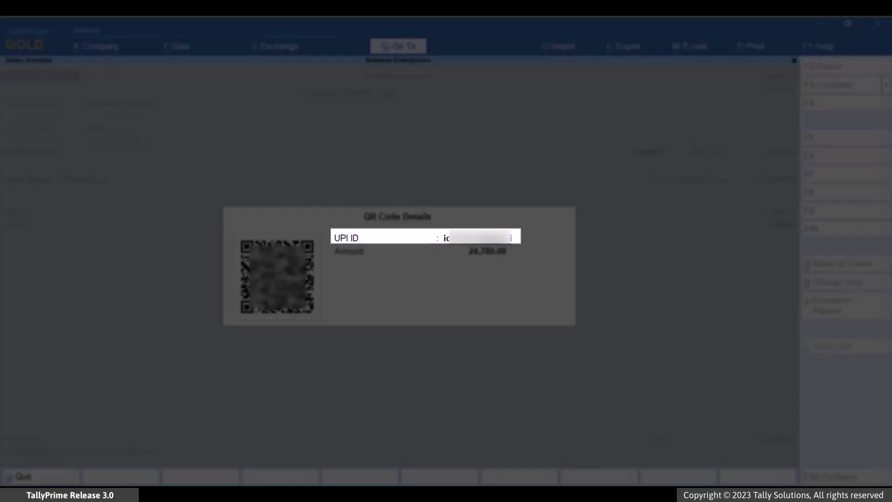
key(Escape)
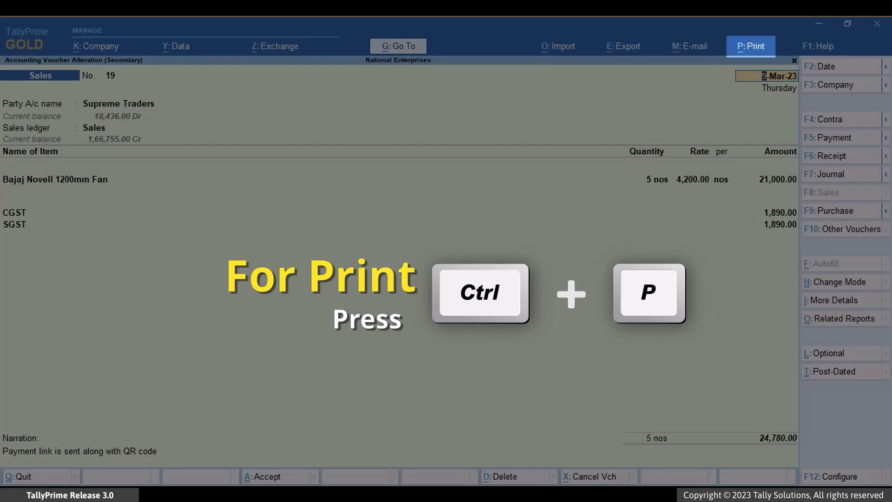
- Set Method of Payment Request to QR Code in the voucher's print configuration and save it
key(ctrl+p)
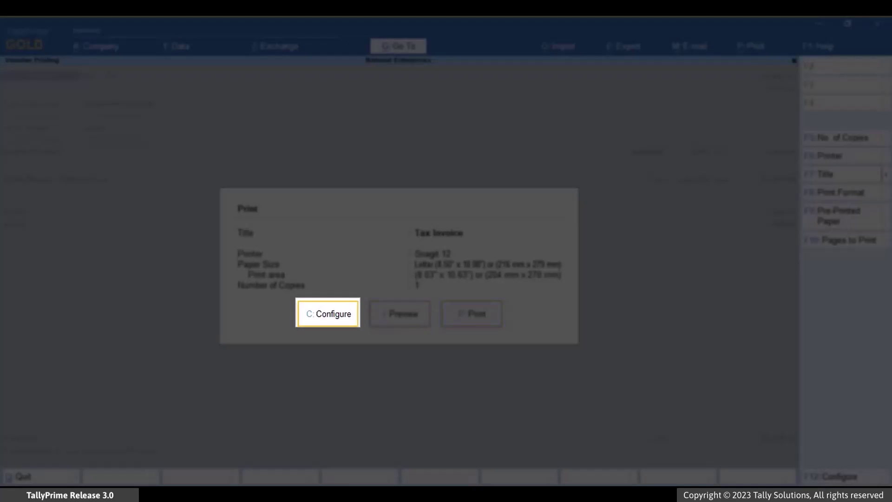
key(c)
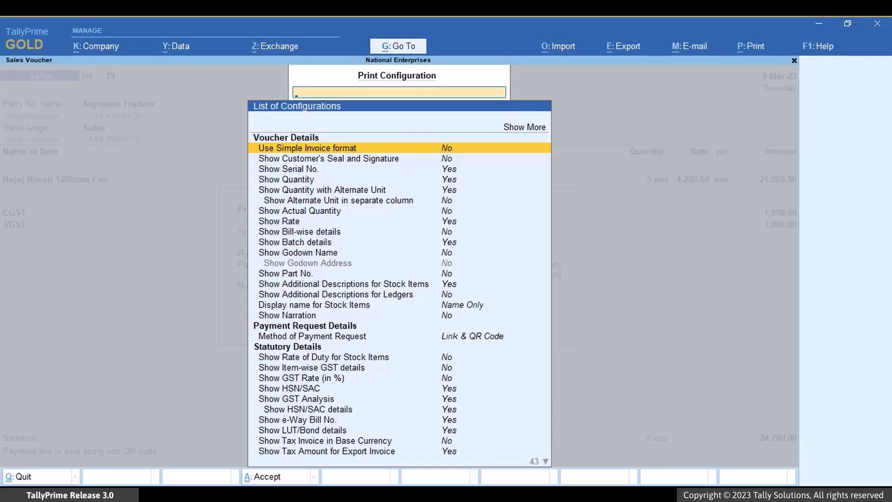
text(Met)
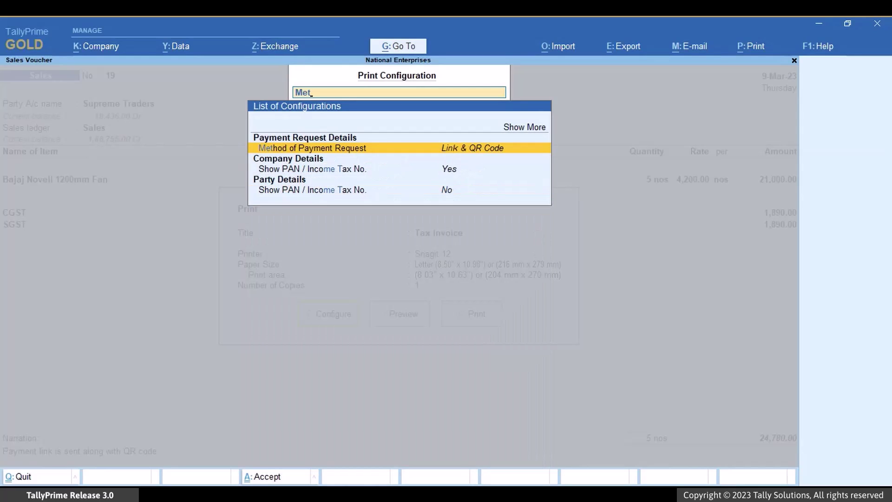
key(Return)
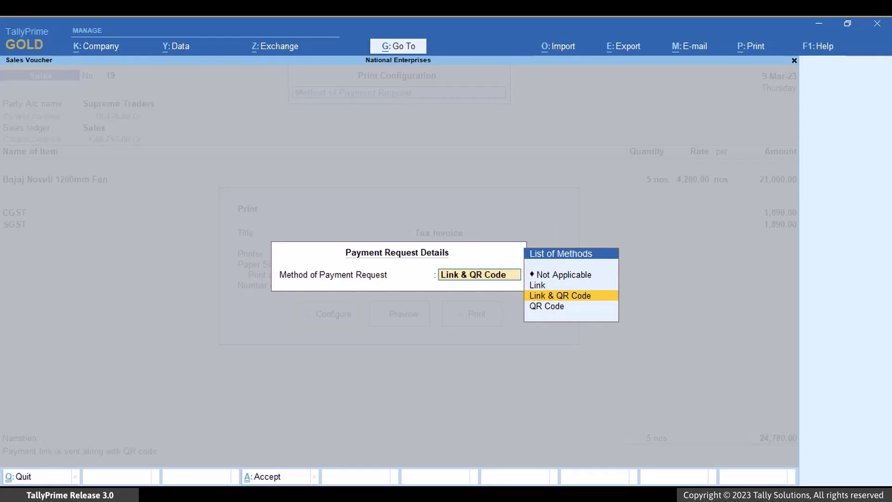
key(Down)
key(Return)
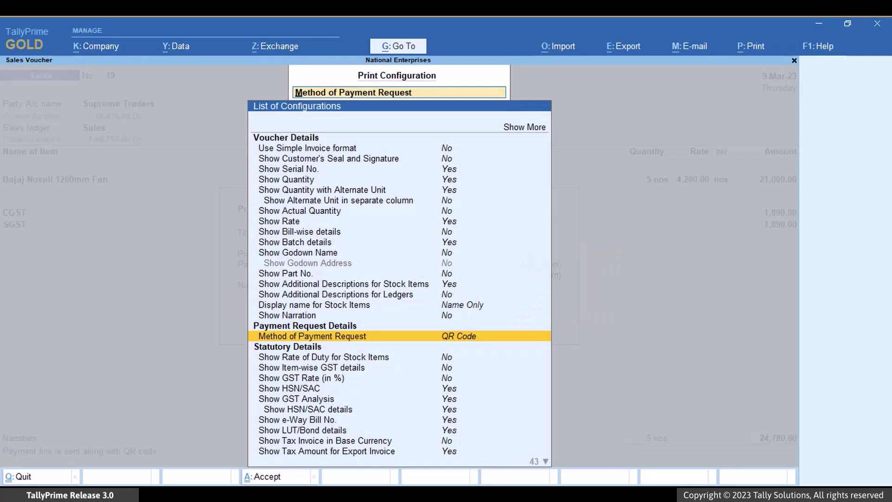
key(ctrl+a)
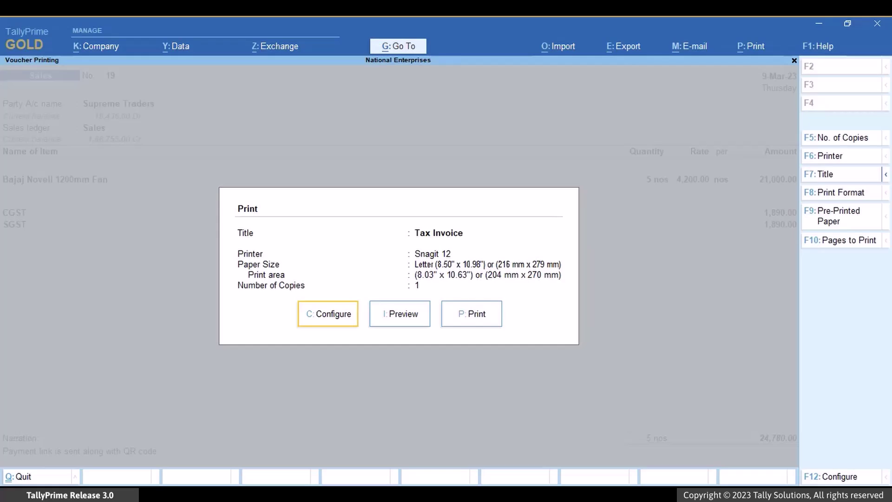
- Preview the tax invoice at a larger size and examine its payment QR code section
key(i)
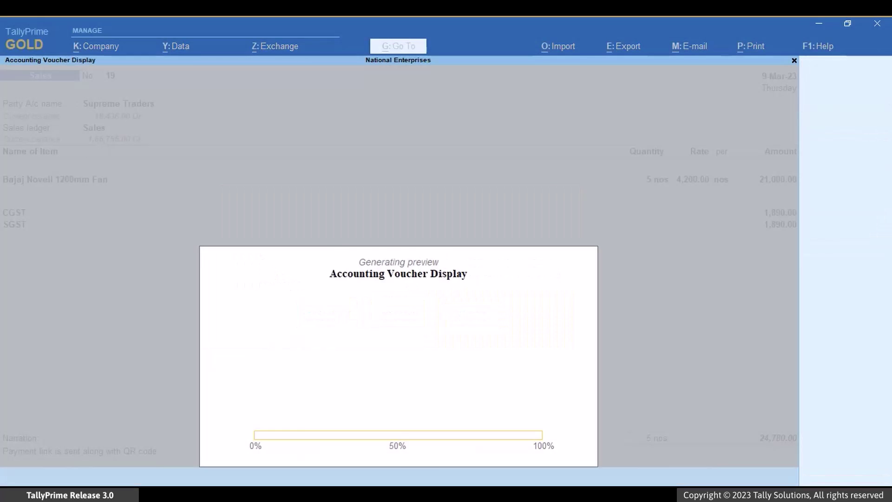
key(alt+z)
scroll(248, 279, down, 5)
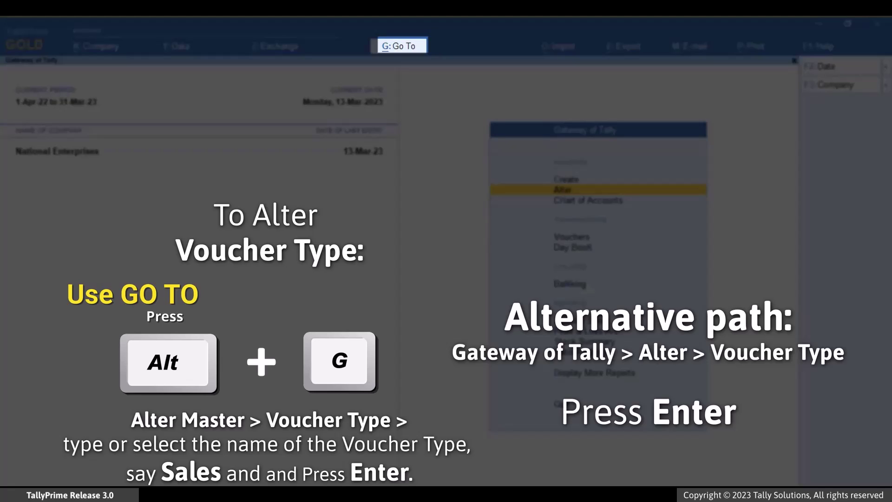
- Bring up the list of voucher types for master alteration
key(alt+g)
key(Up)
key(Up)
key(Up)
key(Up)
key(Up)
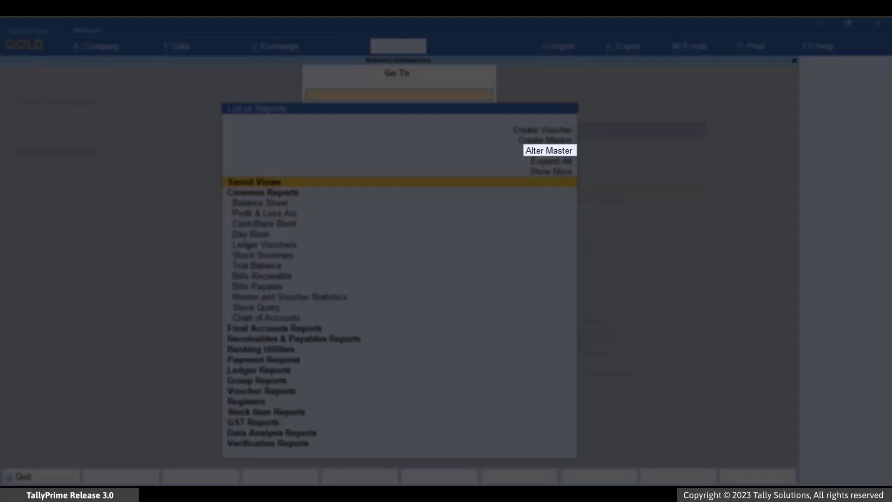
key(Return)
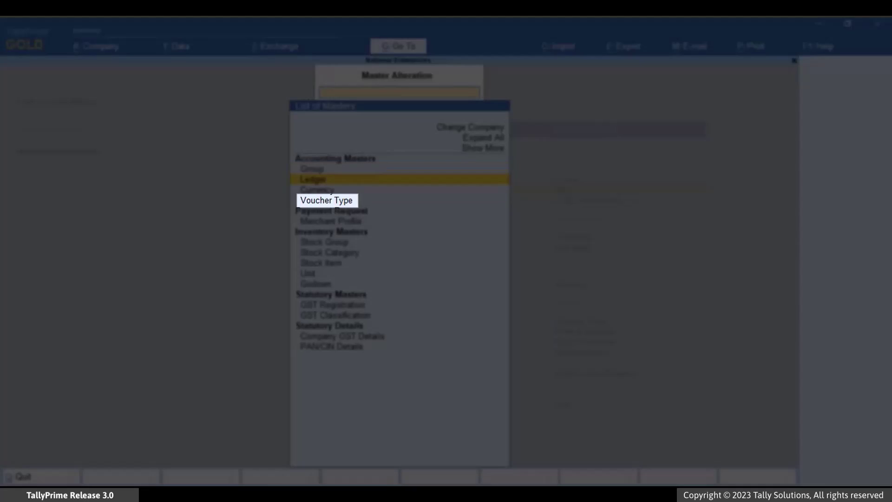
key(Down)
key(Down)
key(Down)
key(Return)
- Open the Sales voucher type for alteration
key(Down)
key(Down)
key(Down)
key(Down)
key(Down)
key(Down)
key(Down)
key(Down)
key(Down)
key(Down)
key(Down)
key(Down)
key(Down)
key(Down)
key(Down)
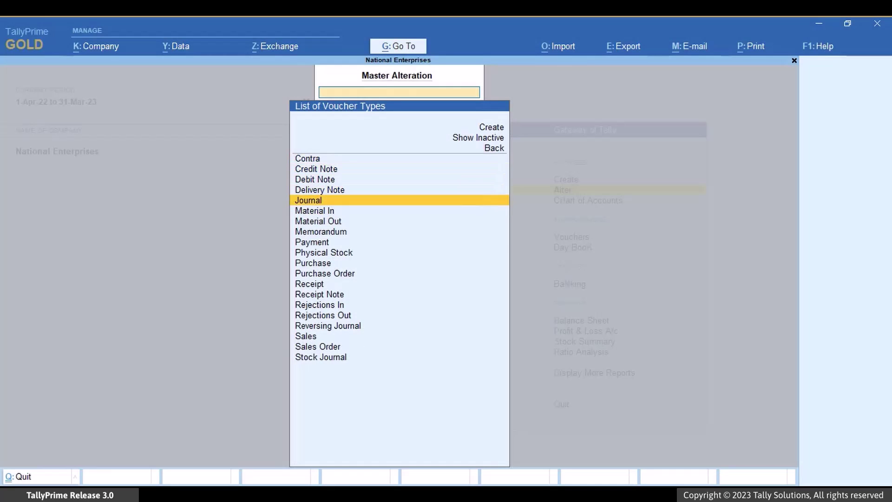
key(Down)
key(Down)
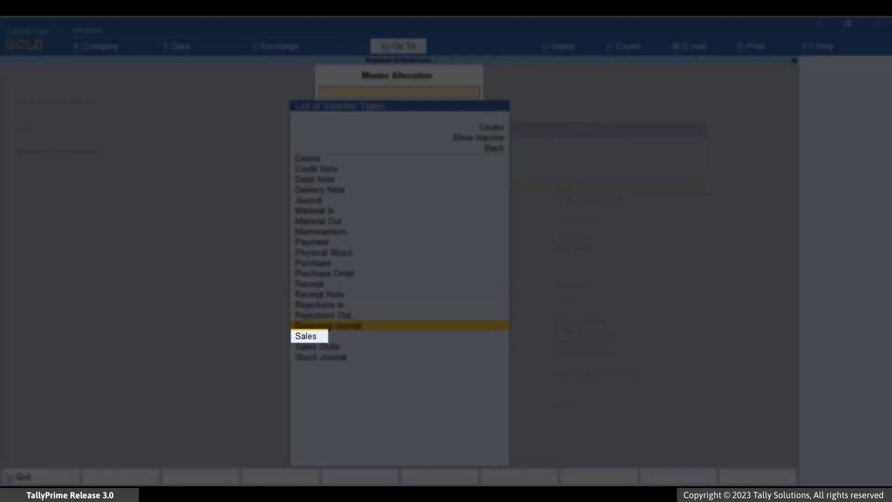
key(Return)
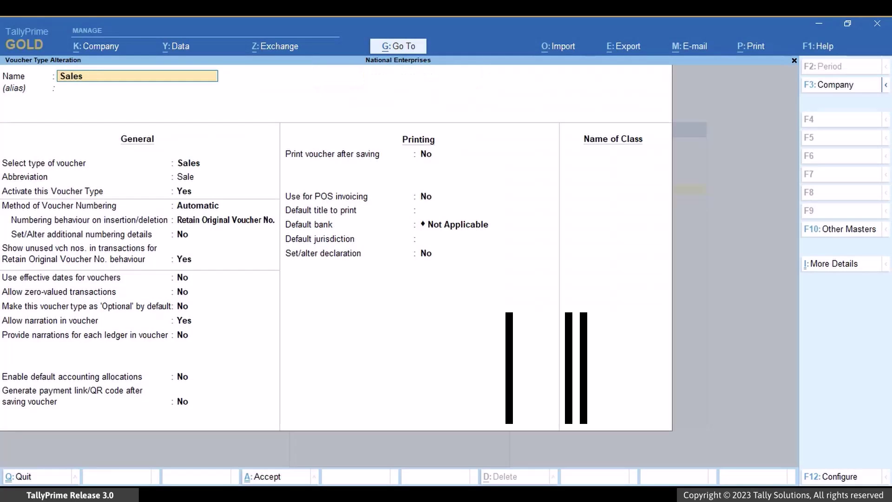
- Set "Generate payment link/QR code after saving voucher" to Yes for the Sales voucher type, save it, and return to the Gateway of Tally
key(Down)
key(Down)
key(Down)
key(Down)
key(Down)
key(Down)
key(Down)
key(Down)
key(Down)
key(Down)
key(Down)
key(Down)
key(Down)
key(Down)
key(Down)
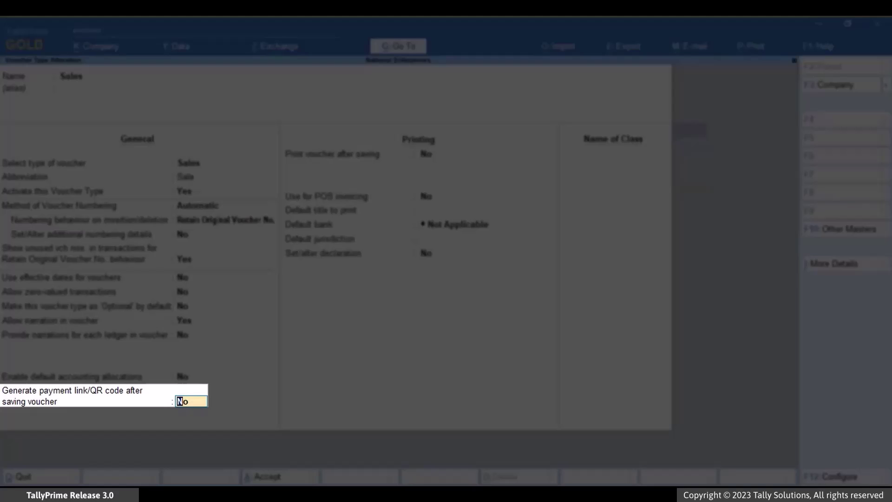
text(Yes)
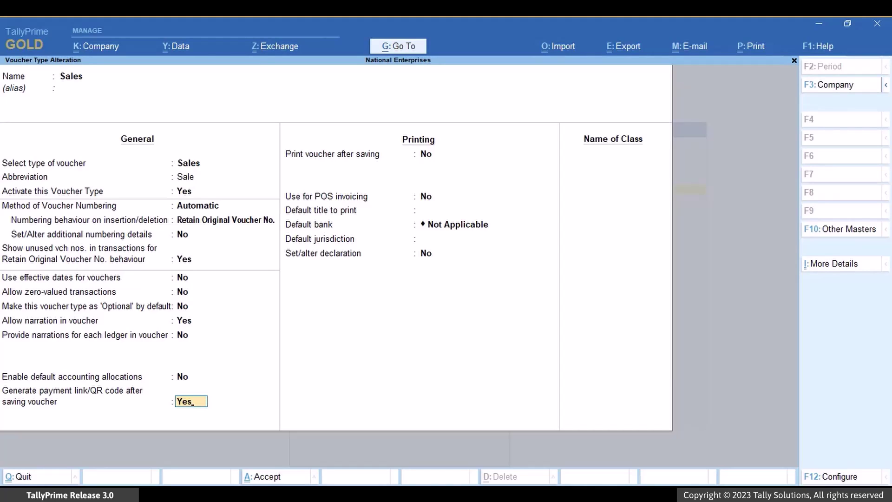
key(Return)
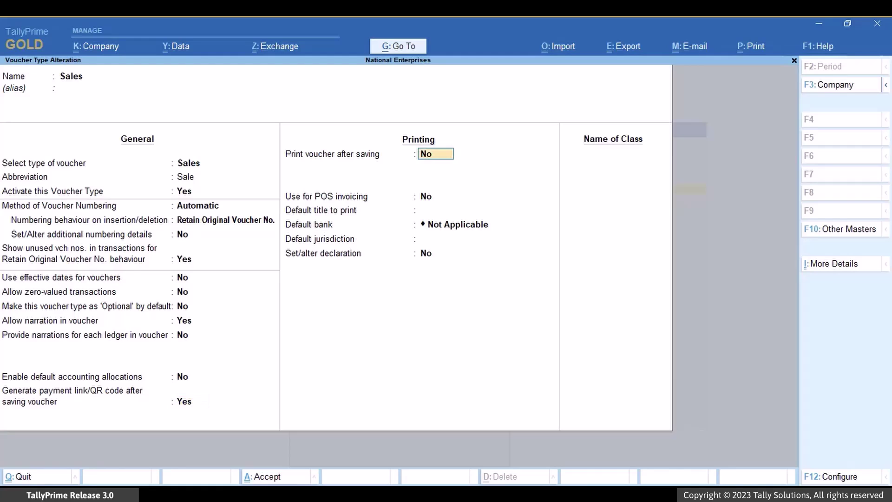
key(ctrl+a)
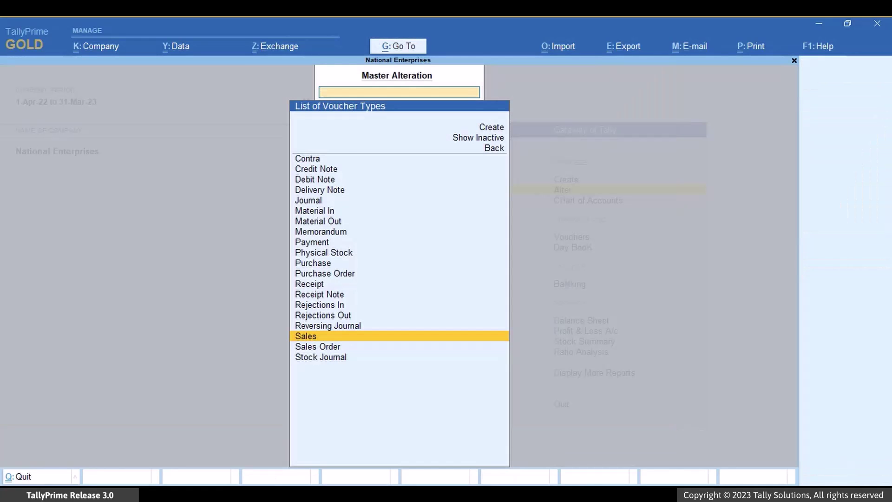
key(Escape)
key(Escape)
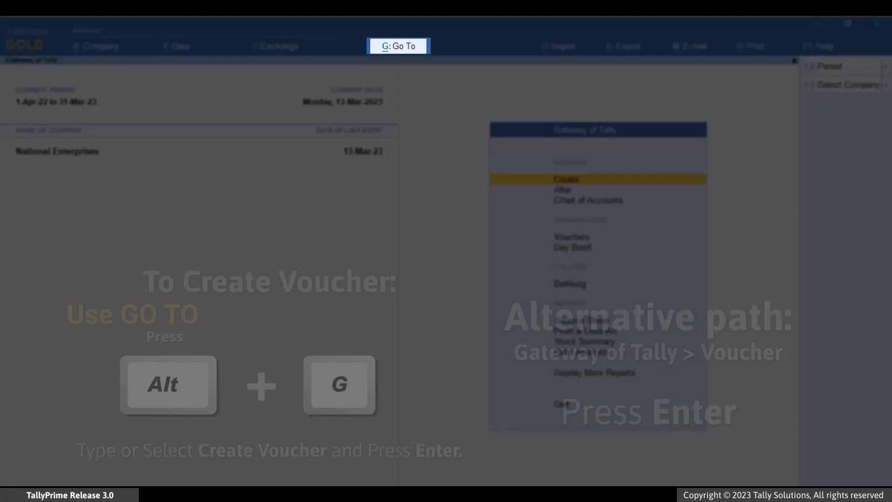
- Start creating a new sales voucher
key(alt+g)
key(Up)
key(Up)
key(Up)
key(Up)
key(Up)
key(Up)
key(Up)
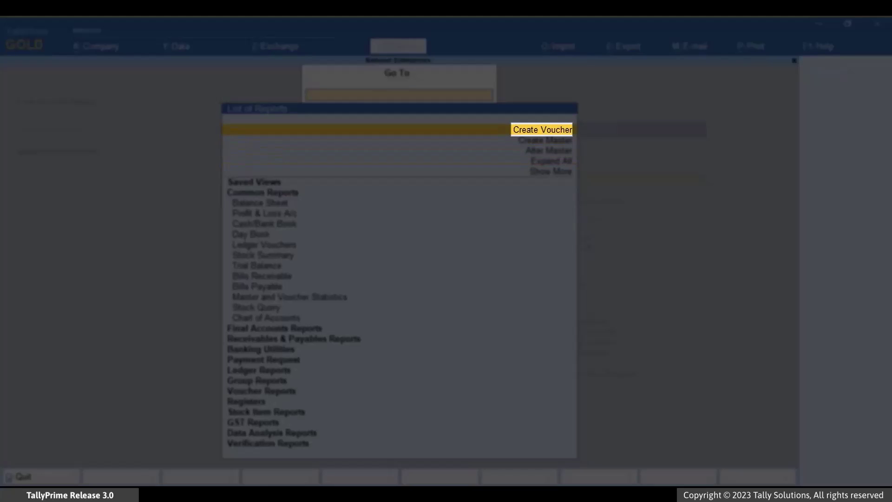
key(Return)
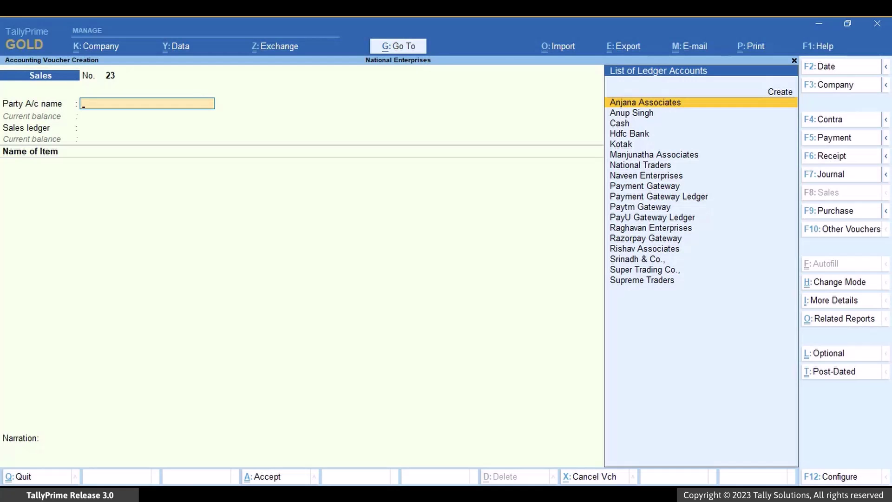
- Choose Naveen Enterprises as the party account and Sales as the sales ledger for the new voucher
key(Down)
key(Down)
key(Down)
key(Down)
key(Down)
key(Down)
key(Down)
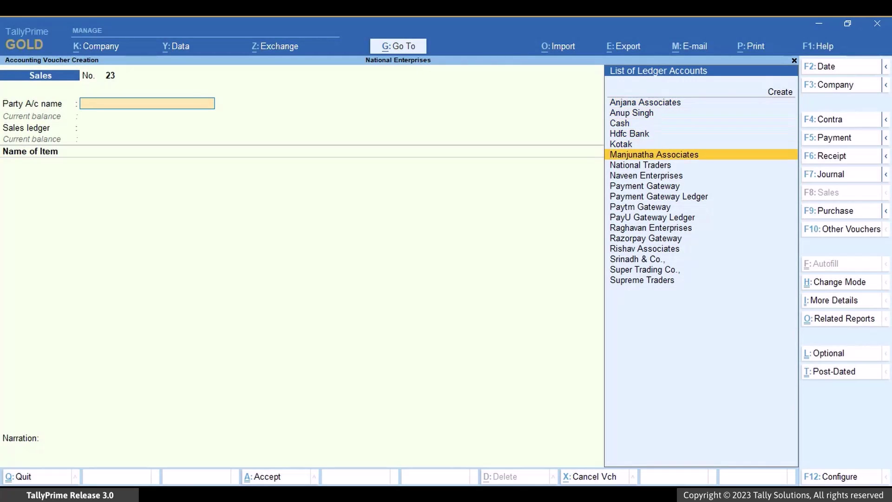
key(Return)
key(Return)
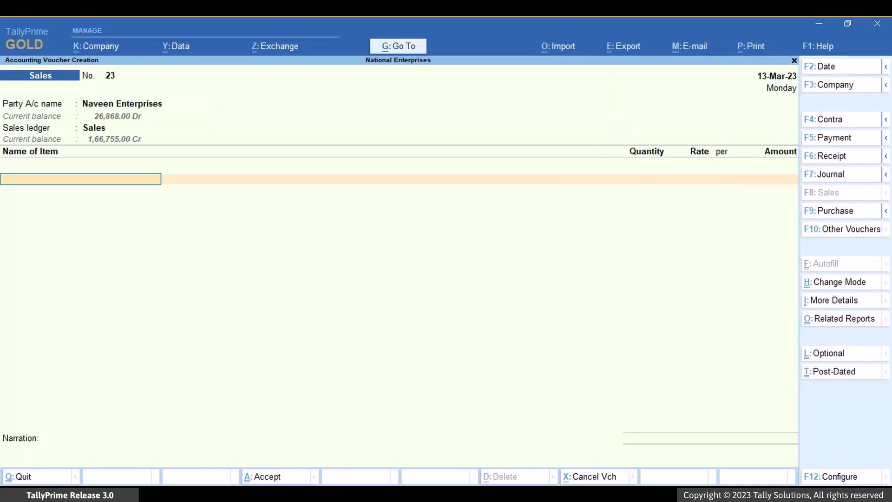
- Add the item Bajaj Novell 1200mm Fan with a quantity of 2 nos at its default rate
key(Down)
key(Return)
text(2)
key(Return)
key(Return)
key(Return)
key(Return)
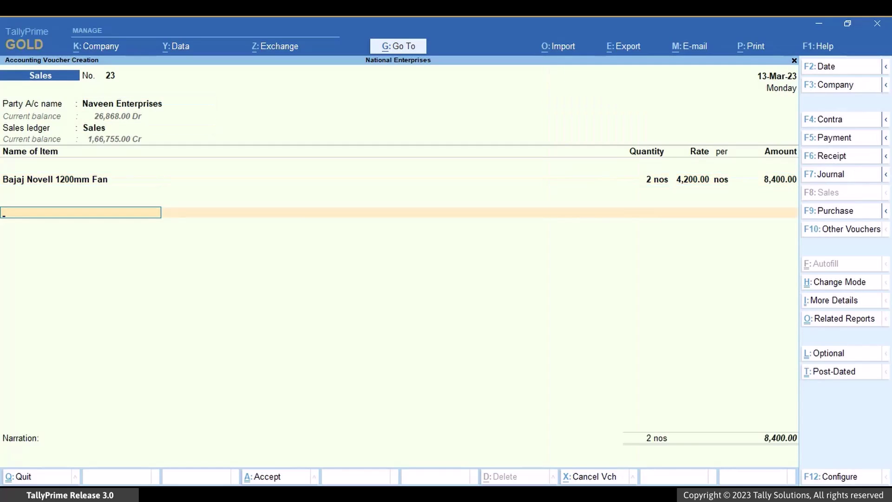
- Add the CGST and SGST tax ledgers to the voucher below the fan item
key(Return)
key(Return)
key(Return)
key(Return)
key(Return)
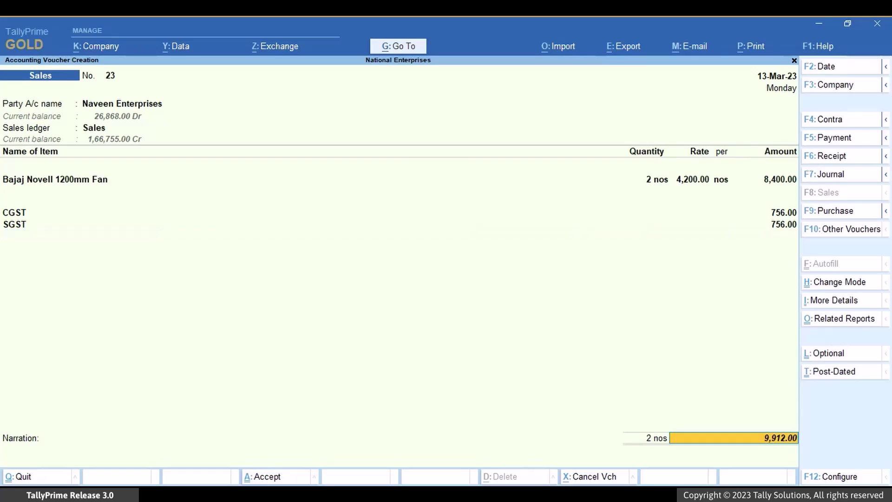
- Finish the sales voucher for Naveen Enterprises without a narration and save it
key(Return)
key(Return)
key(Return)
key(Return)
key(Return)
key(Return)
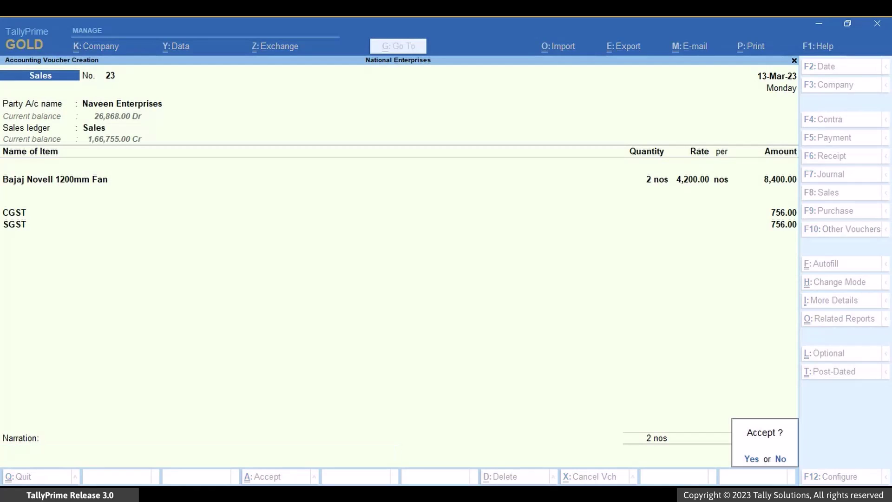
key(Return)
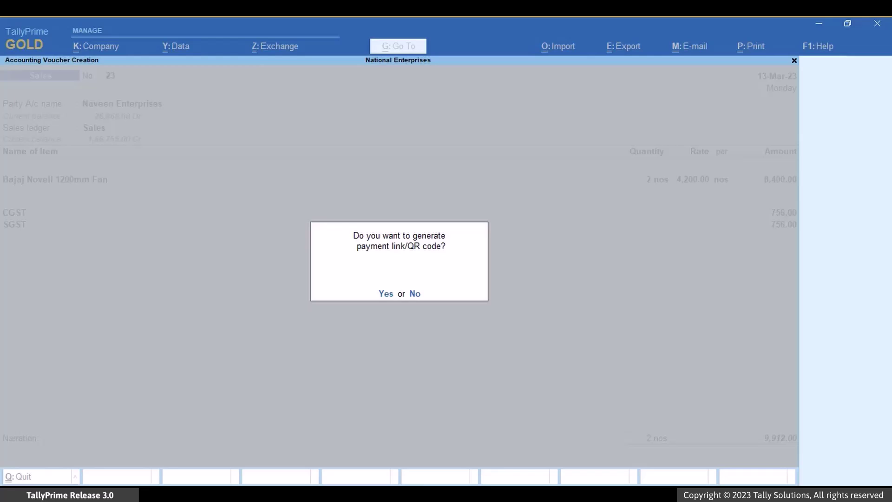
- Generate the payment QR code for the saved voucher under reference 23, with the remark "Payment to be made before 20th May"
key(y)
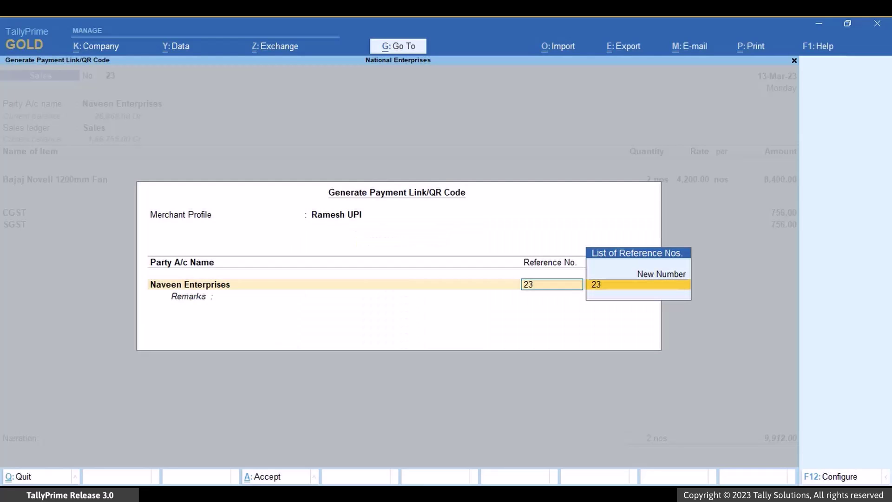
key(Return)
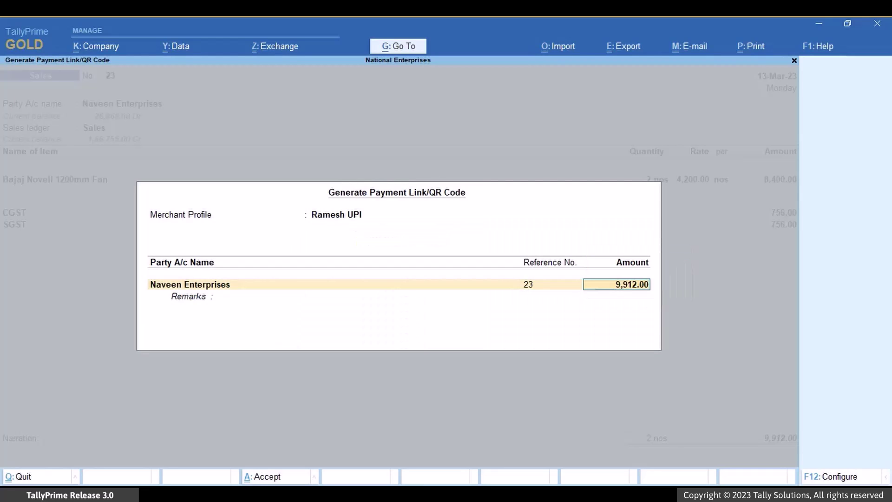
key(Return)
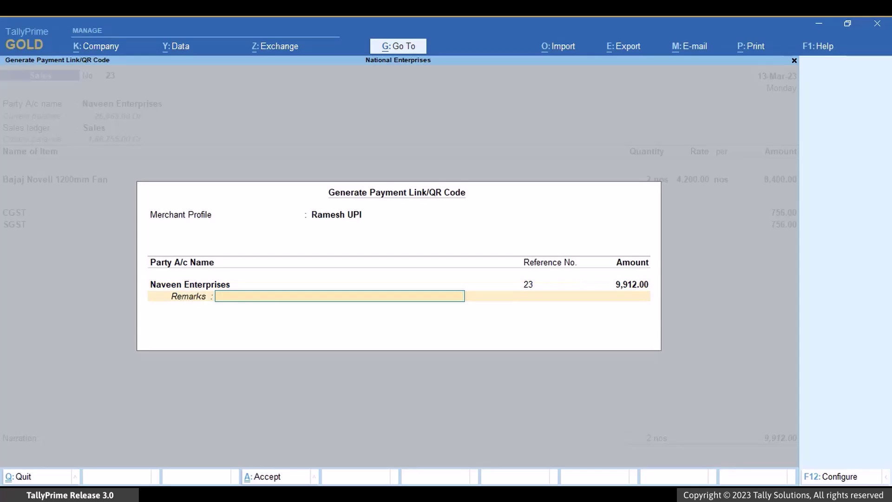
text(Payment to be made before 2)
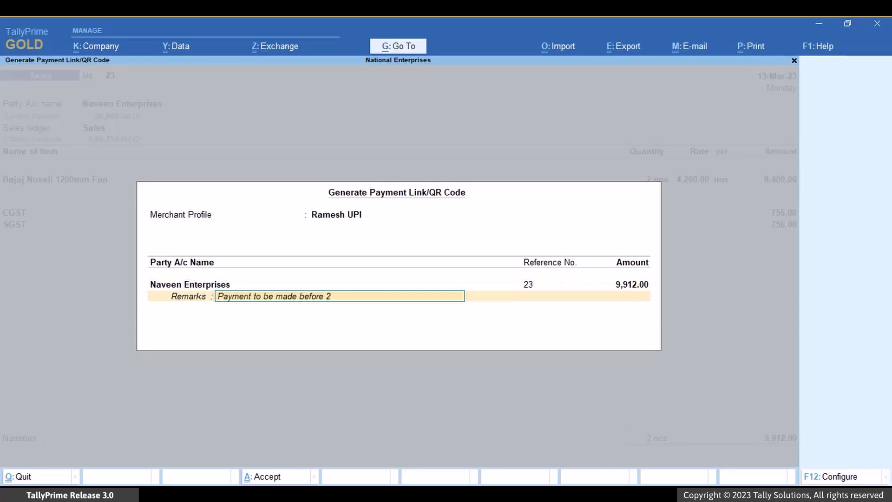
text(0th May)
key(Return)
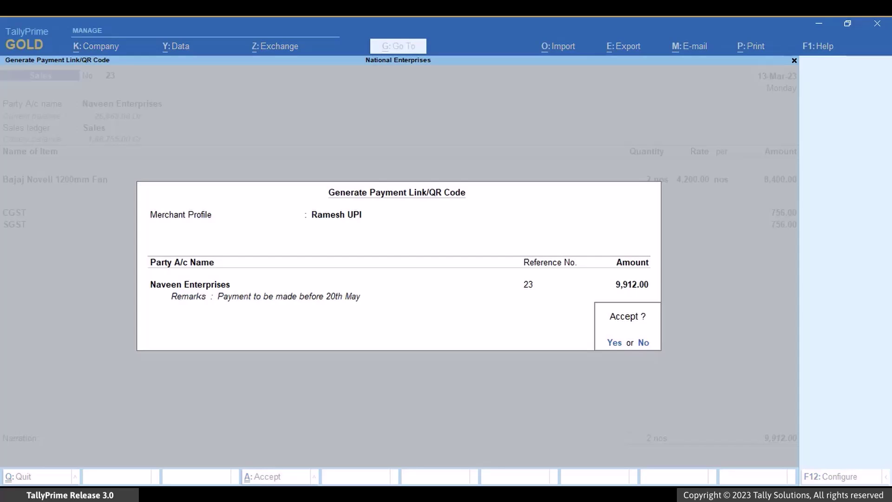
key(Return)
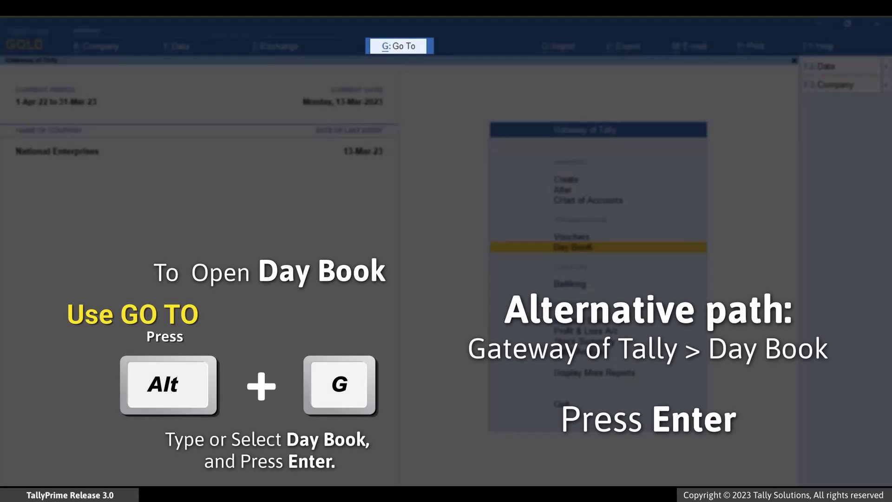
- Open the Day Book report
key(alt+g)
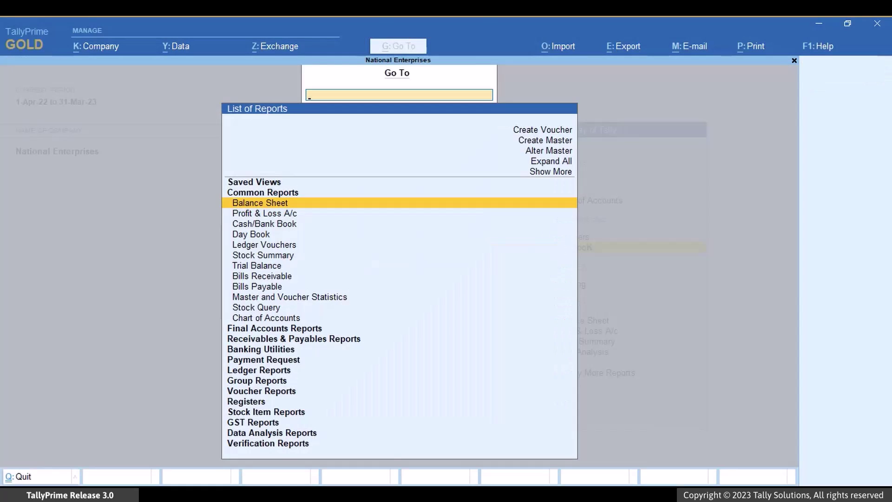
key(Down)
key(Down)
key(Down)
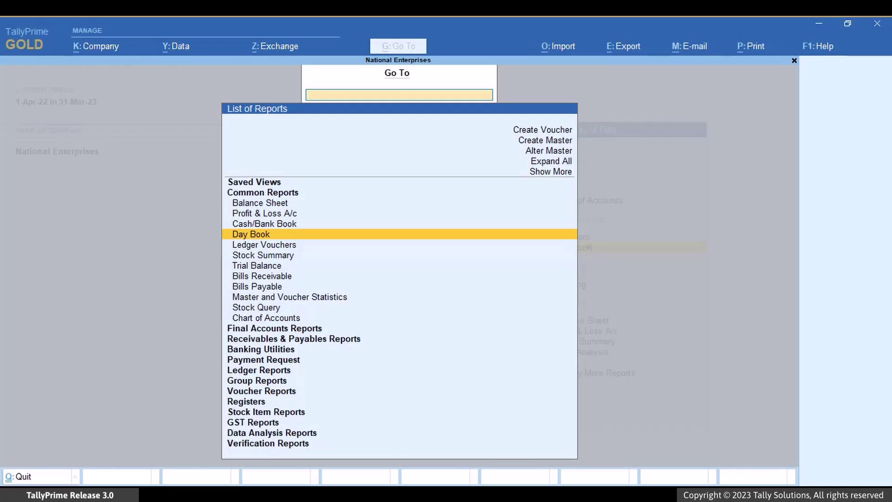
key(Return)
- Select the four consecutive sales vouchers numbered 18 to 21, dated 9-Mar-23 to 11-Mar-23
key(Down)
key(Down)
key(Down)
key(Down)
key(Down)
key(Down)
key(Down)
key(Down)
key(Down)
key(Down)
key(Down)
key(Down)
key(Down)
key(Down)
key(Down)
key(Down)
key(Down)
key(Down)
key(Down)
key(Down)
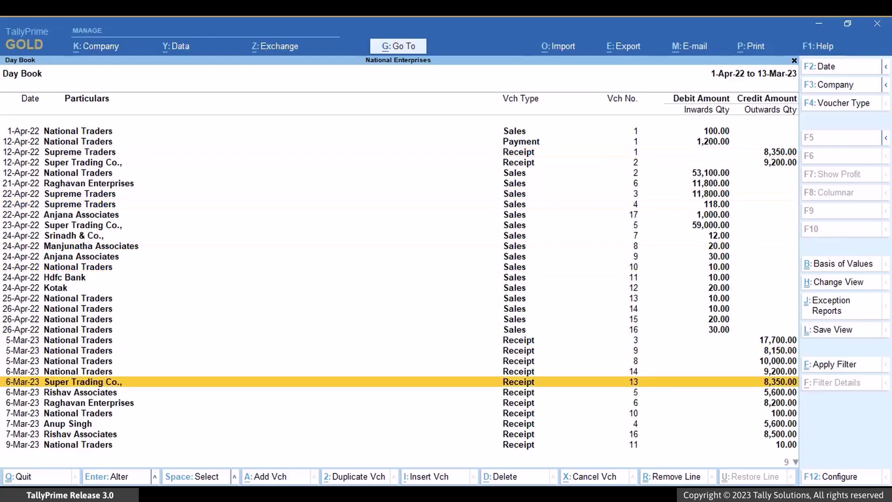
key(Up)
key(Up)
key(Up)
key(Up)
key(Up)
key(Up)
key(Up)
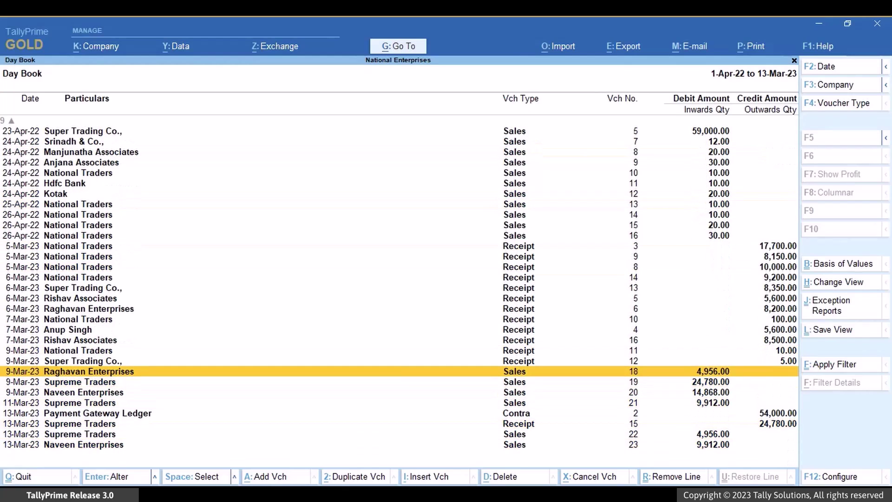
key(space)
key(space)
key(space)
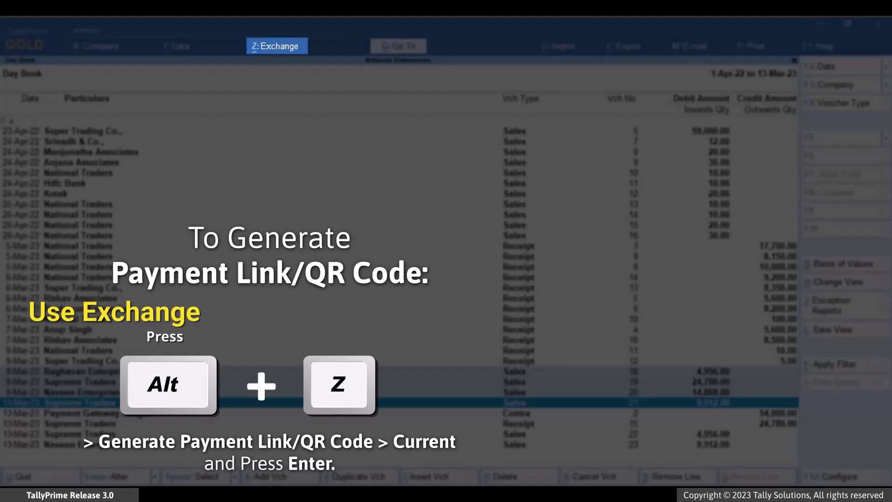
- Start payment QR code generation for the selected vouchers, keeping the default references and amounts for Raghavan Enterprises and Supreme Traders
key(alt)
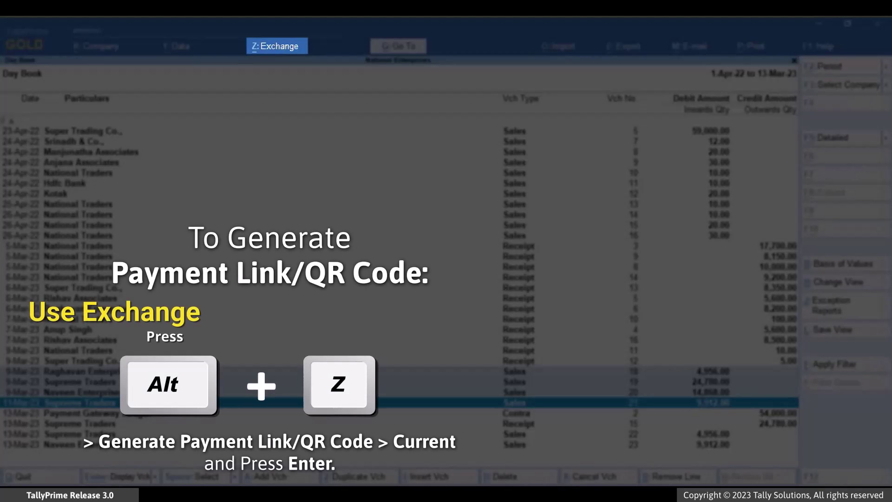
key(alt+z)
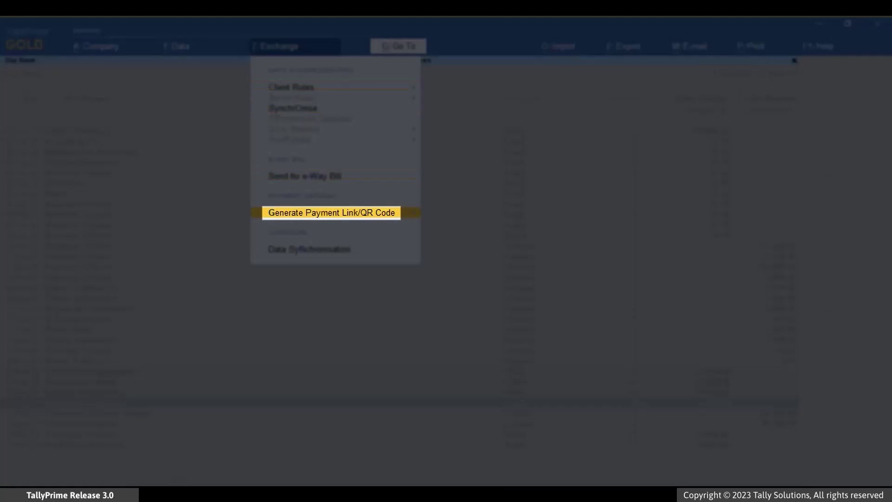
key(Return)
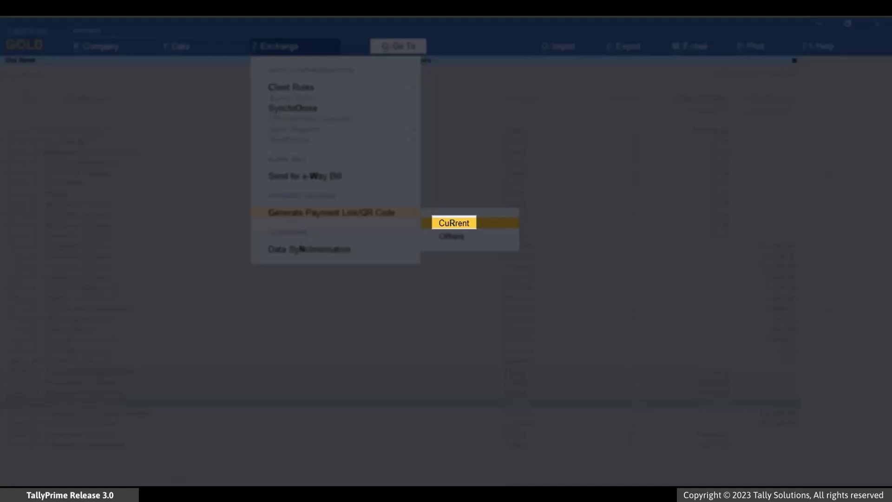
key(Return)
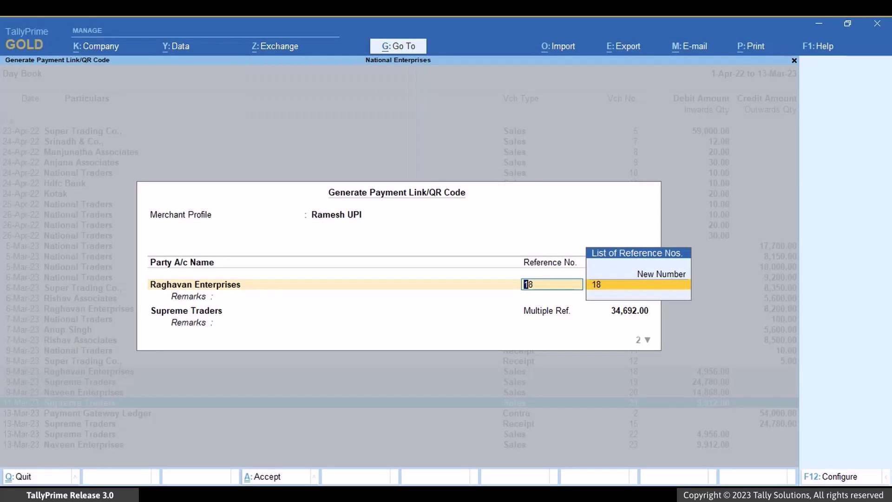
key(Return)
key(Return)
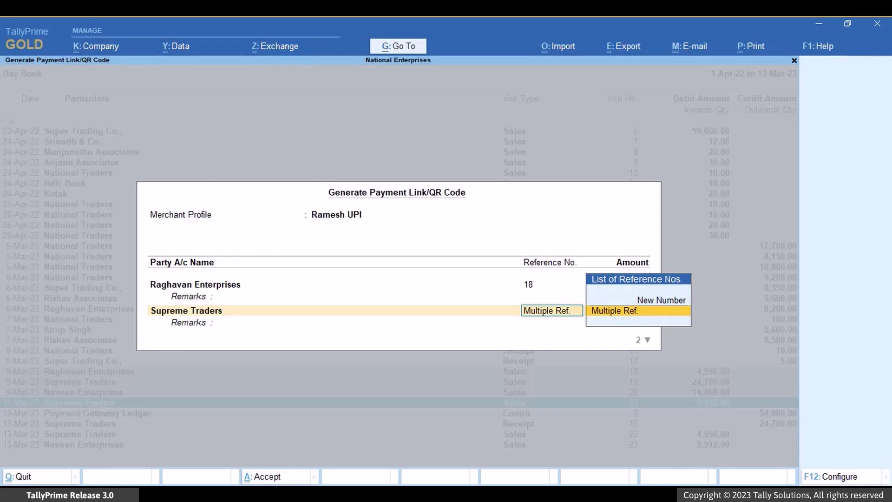
key(Return)
key(Return)
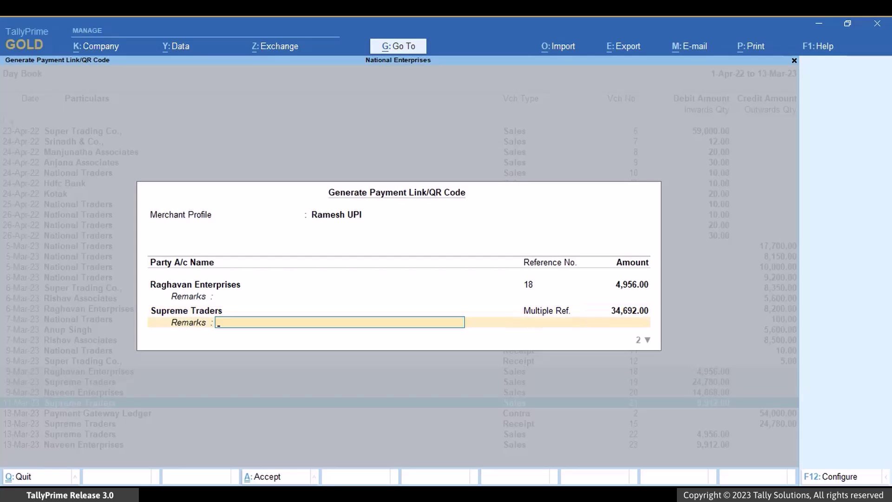
key(Return)
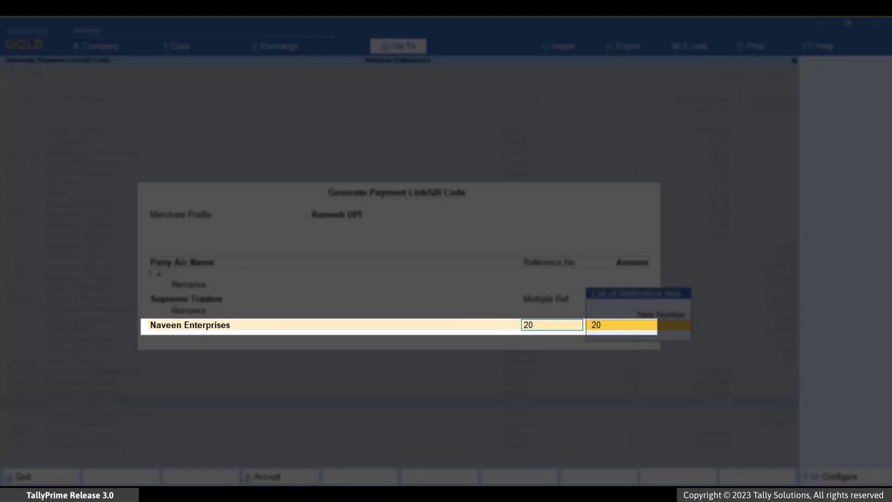
- Set the Naveen Enterprises amount for reference 20 to 10,000 and save the generated QR codes in the selected vouchers
key(Return)
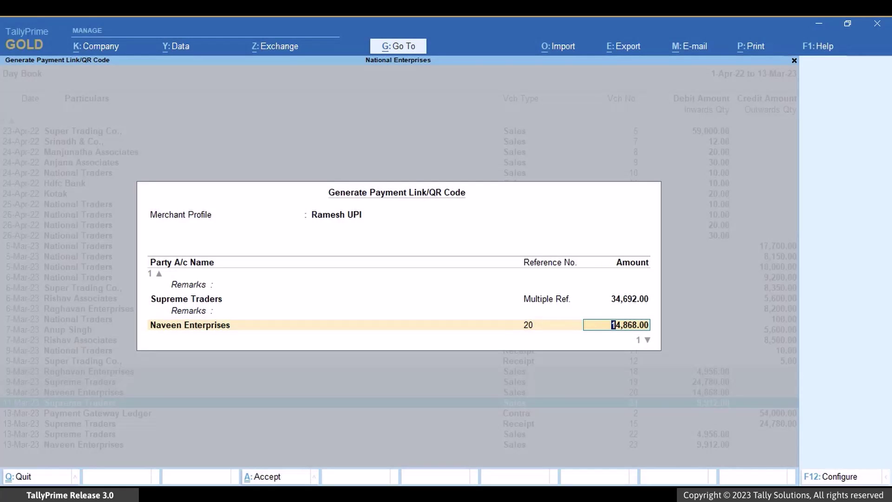
text(1000)
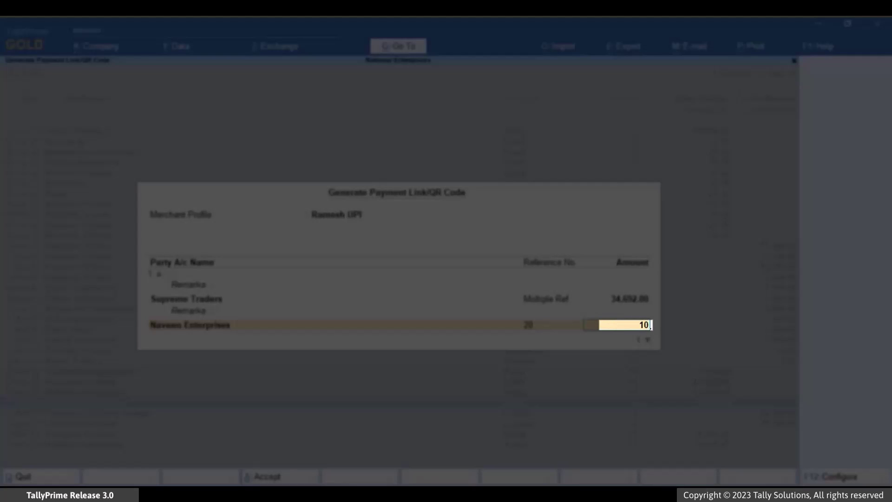
text(0)
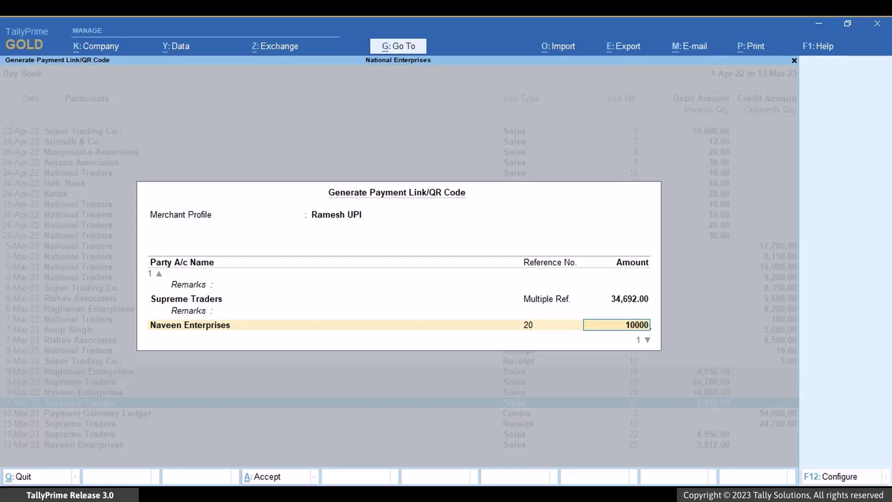
key(Return)
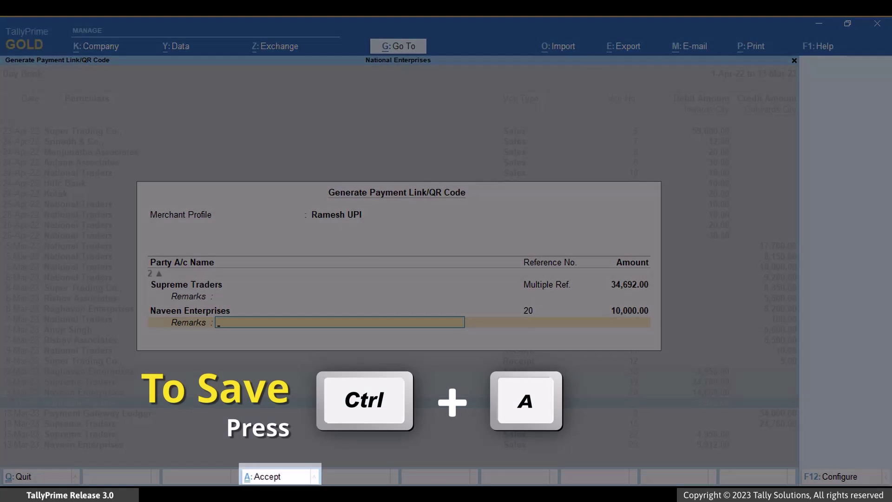
key(ctrl+a)
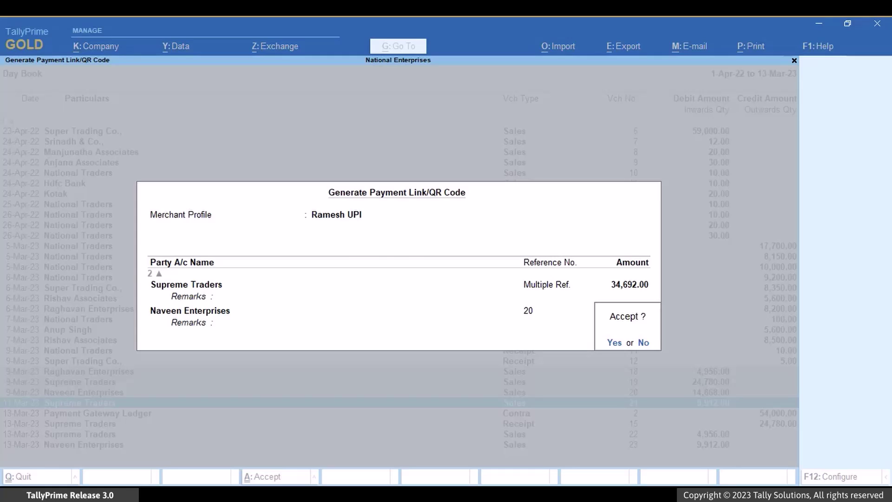
key(y)
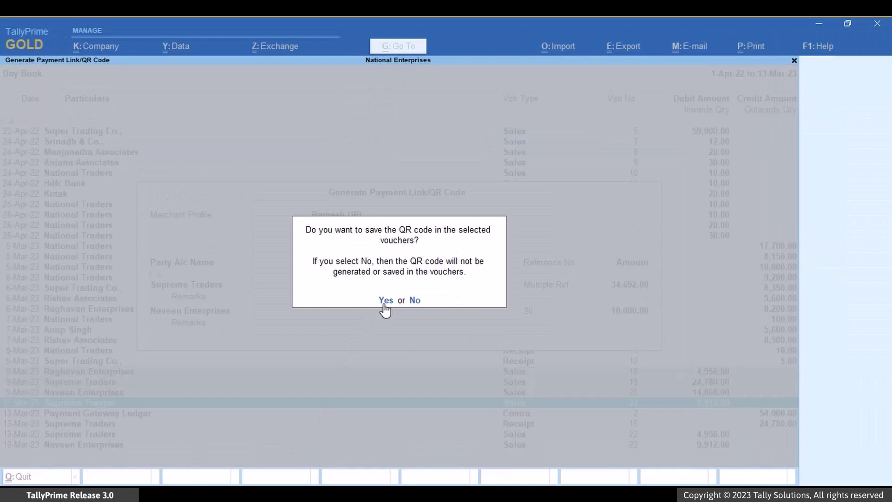
click(385, 300)
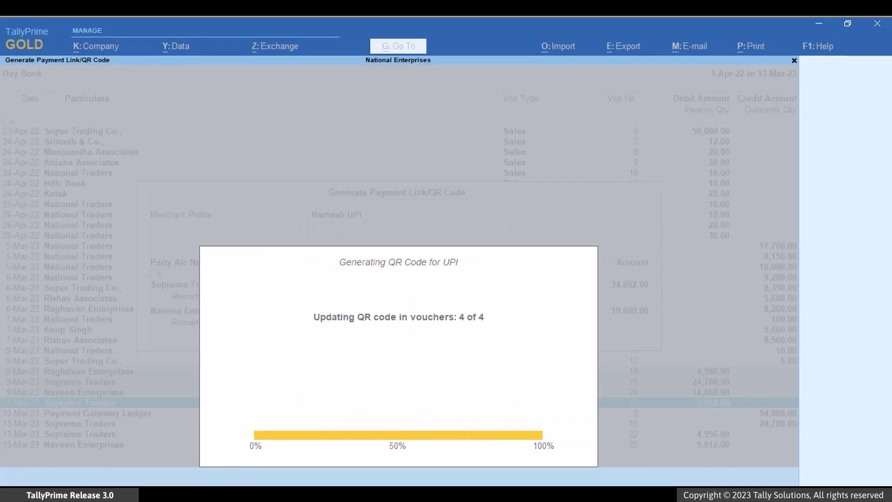
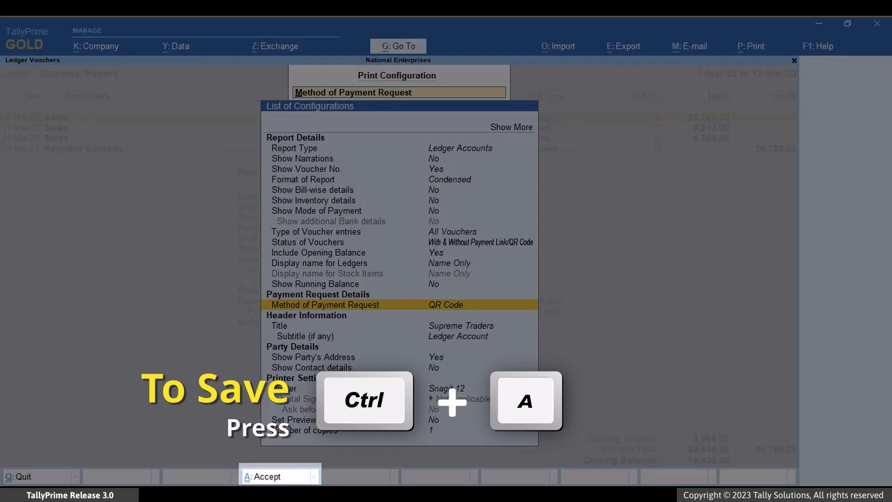
- Save the print configuration with QR Code as the payment request method and request a preview of the Supreme Traders ledger
key(ctrl+a)
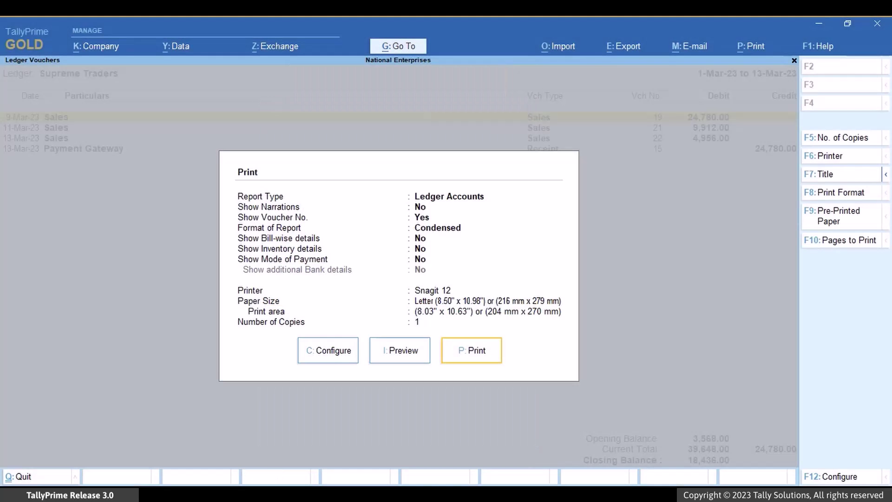
key(Left)
key(Return)
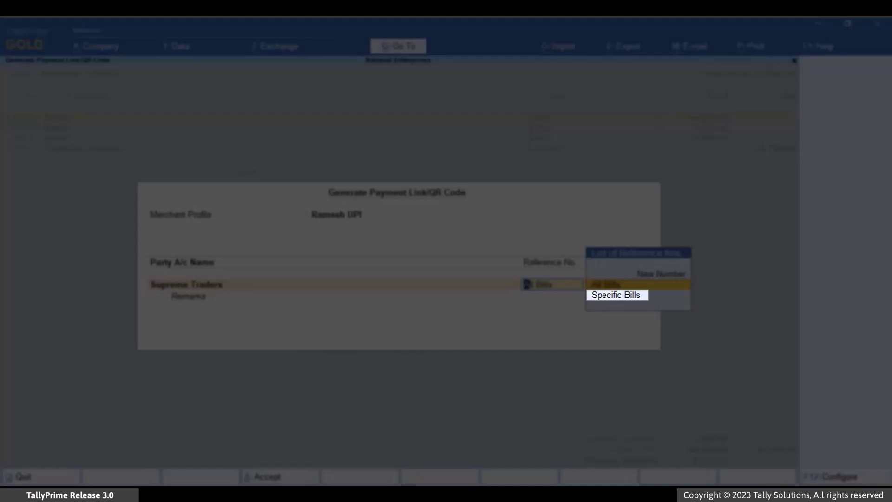
- Use Specific Bills as the reference for Supreme Traders' QR code and include bills 21 and 22 at their full amounts
key(Down)
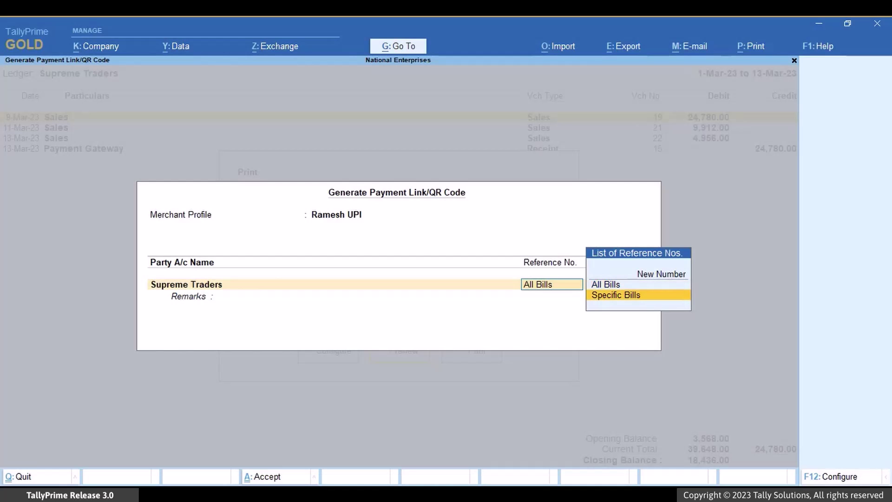
key(Return)
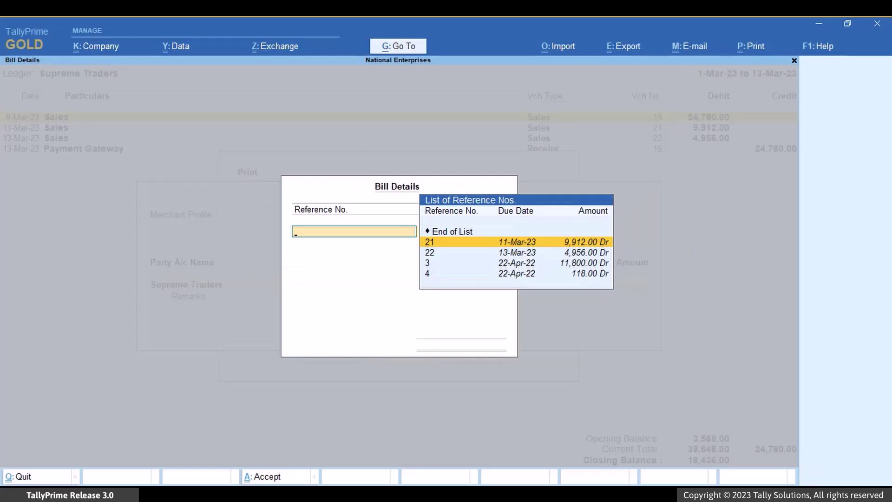
key(Return)
key(Return)
key(Return)
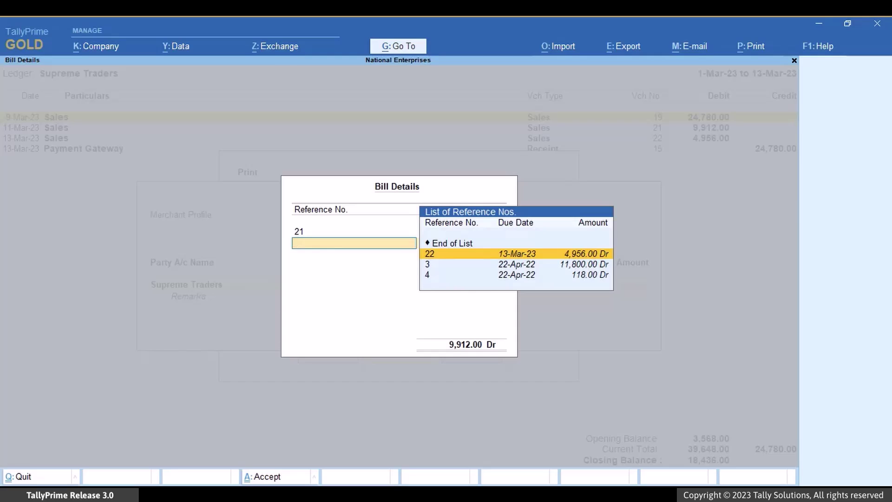
key(Return)
key(Return)
key(Return)
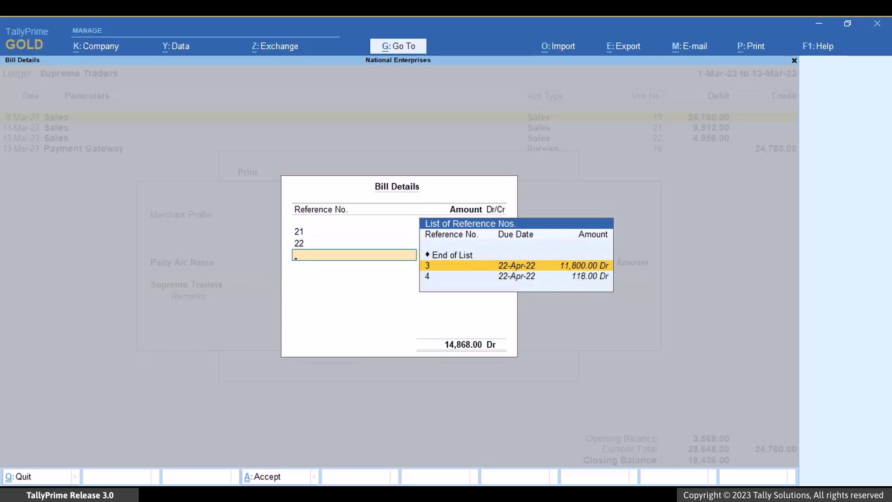
key(Up)
key(Return)
key(Return)
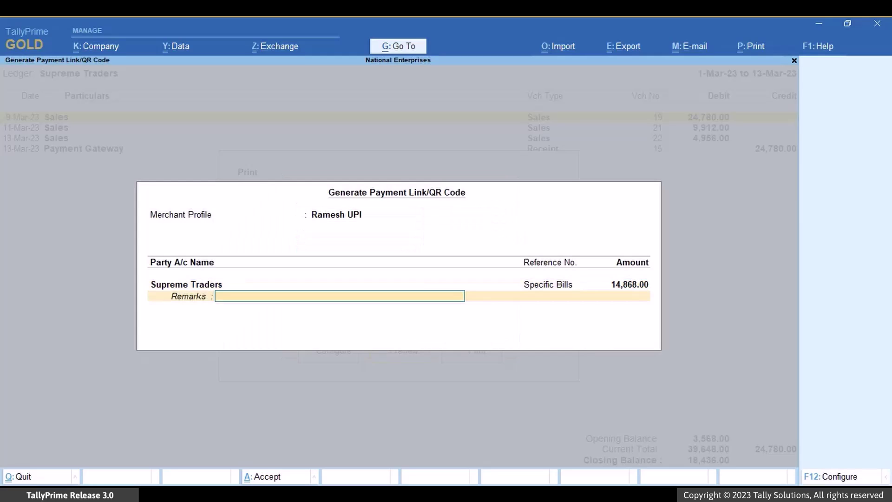
- Generate the Supreme Traders QR code with blank remarks, saving it in the selected vouchers, and view it in the ledger's print preview
key(Return)
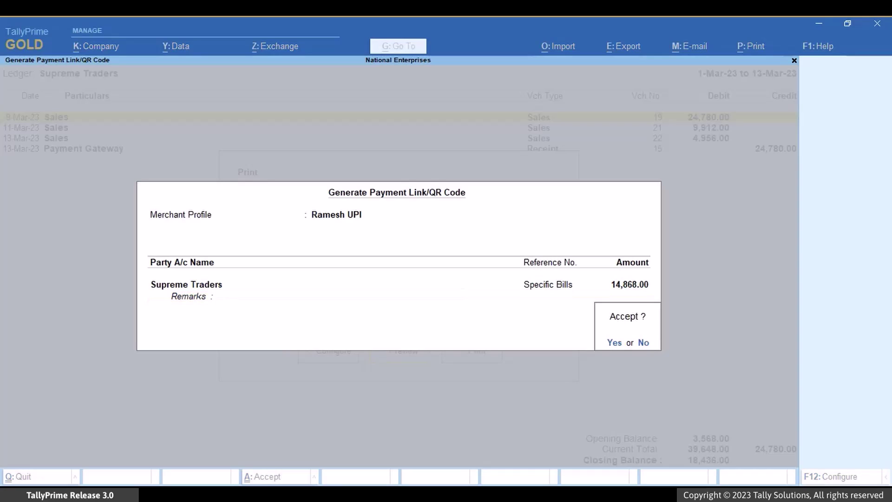
key(Return)
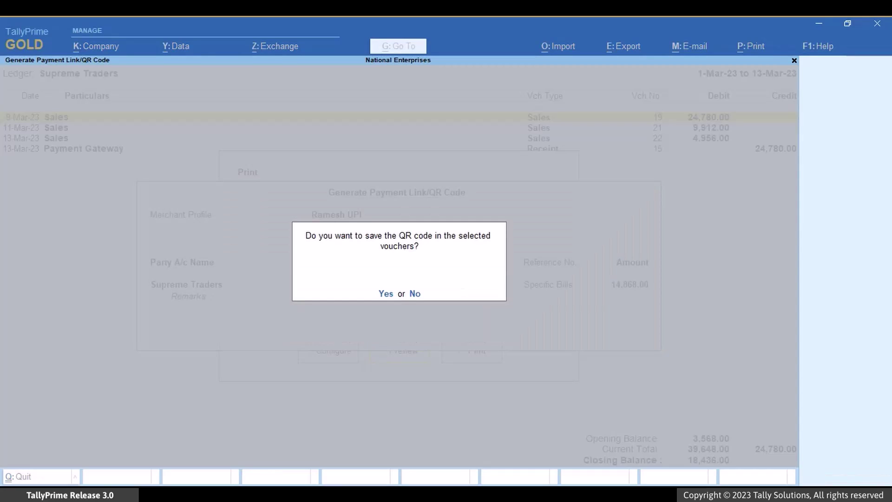
key(Return)
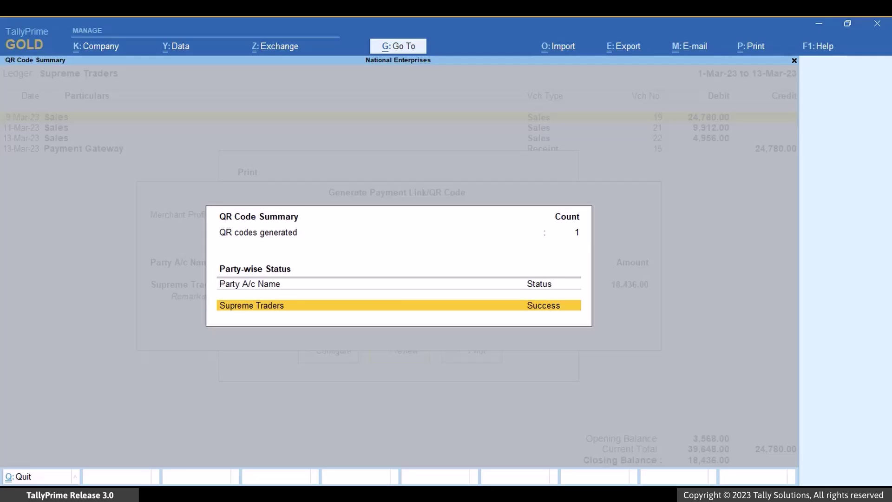
key(Escape)
key(alt+z)
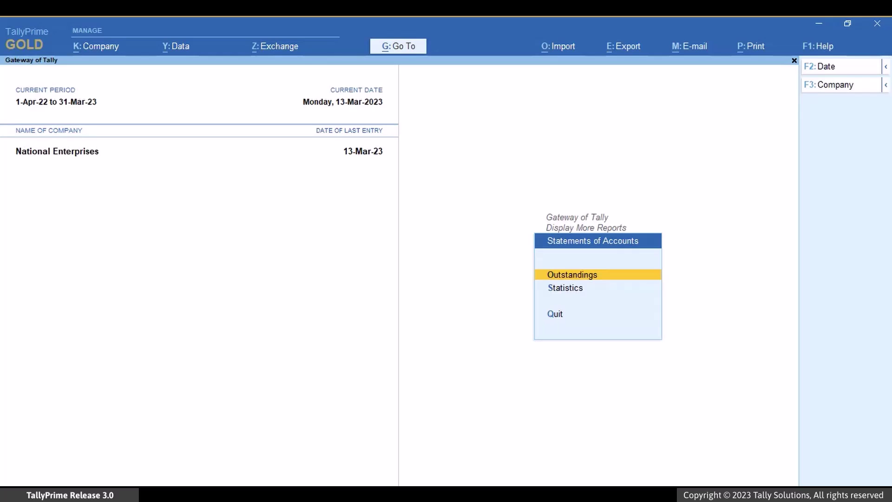
- Open the ledger outstandings report for Supreme Traders and start printing its bill-wise details
key(Return)
key(Down)
key(Return)
key(Down)
key(Down)
key(Down)
key(Down)
key(Down)
key(Return)
key(alt+p)
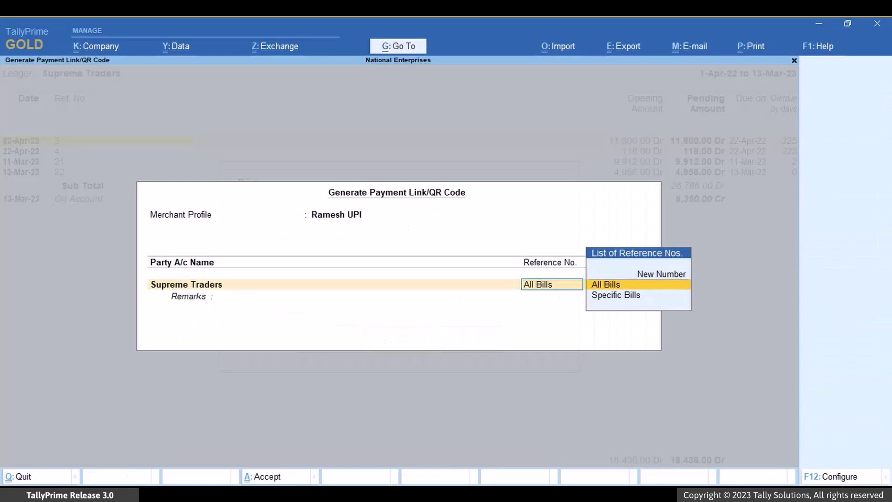
- Generate Supreme Traders' QR code with All Bills as the reference, save it in the vouchers and display the report preview
key(Return)
key(ctrl+a)
key(y)
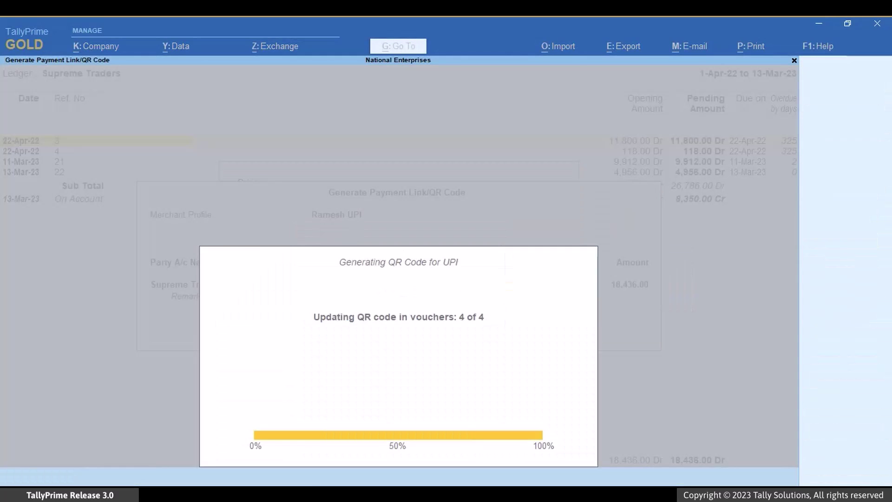
key(Escape)
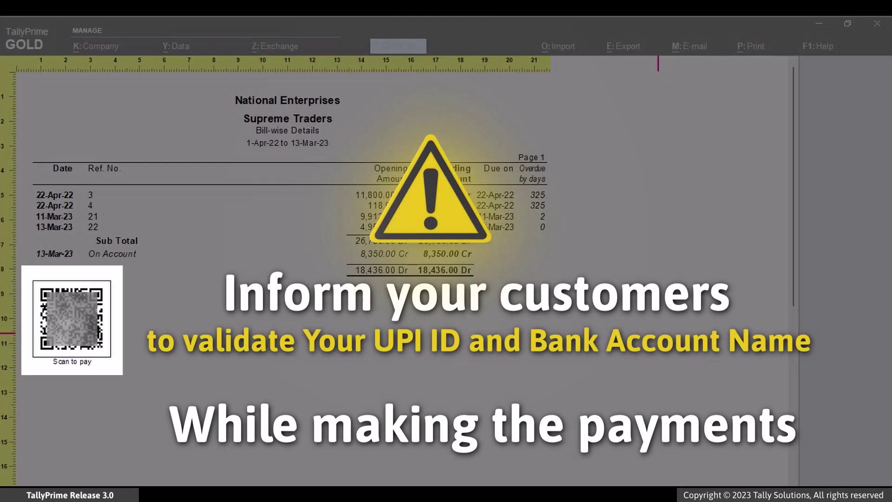